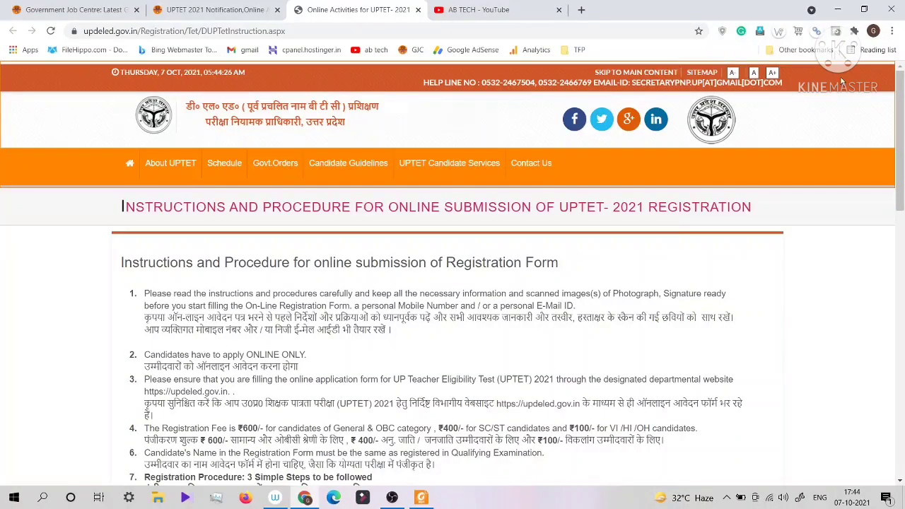
{"action": "mouse_move", "coordinate": [901, 104]}
{"action": "left_mouse_down"}
{"action": "mouse_move", "coordinate": [893, 204]}
{"action": "mouse_move", "coordinate": [898, 365]}
{"action": "mouse_move", "coordinate": [903, 90]}
{"action": "left_mouse_up"}
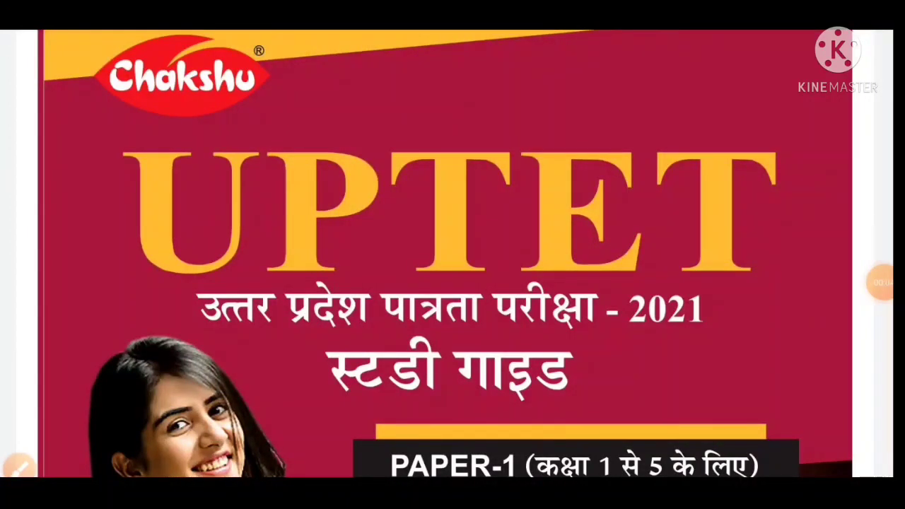
Step: Look through the UPTET 2021 study guide from its cover to the analysis chart of previous years' papers
{"action": "scroll", "coordinate": [452, 254], "scroll_direction": "down", "scroll_amount": 5}
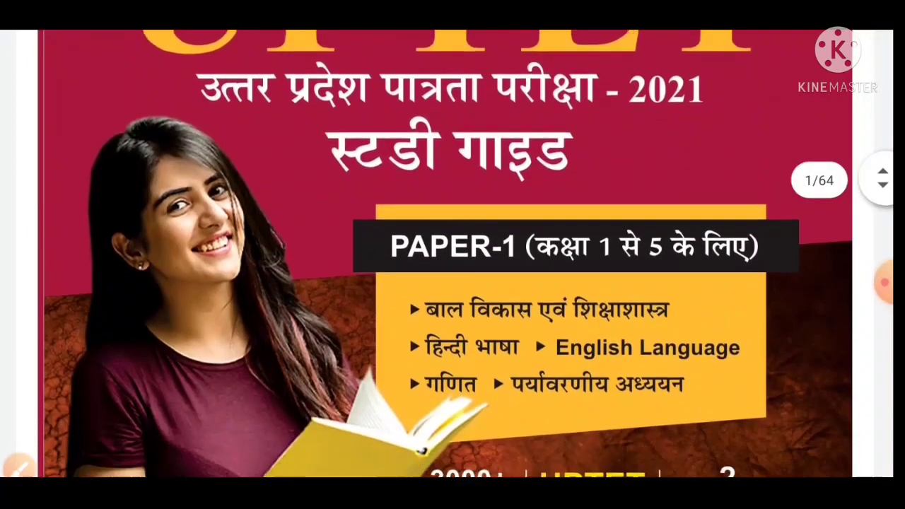
{"action": "scroll", "coordinate": [453, 255], "scroll_direction": "down", "scroll_amount": 2}
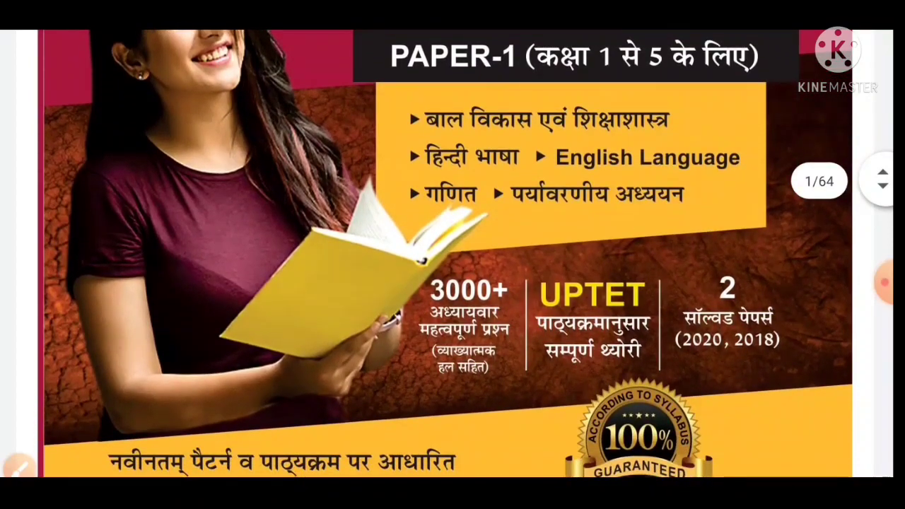
{"action": "scroll", "coordinate": [453, 255], "scroll_direction": "down", "scroll_amount": 3}
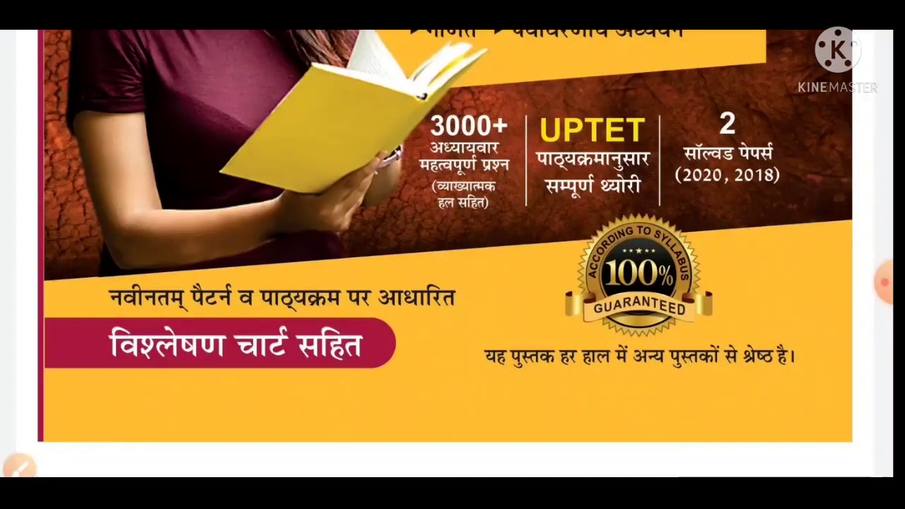
{"action": "scroll", "coordinate": [453, 255], "scroll_direction": "down", "scroll_amount": 8}
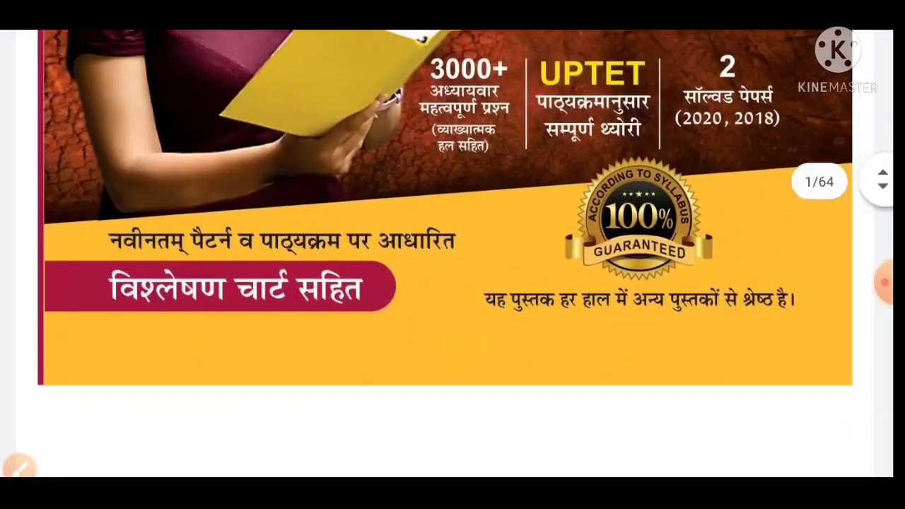
{"action": "scroll", "coordinate": [453, 254], "scroll_direction": "down", "scroll_amount": 15}
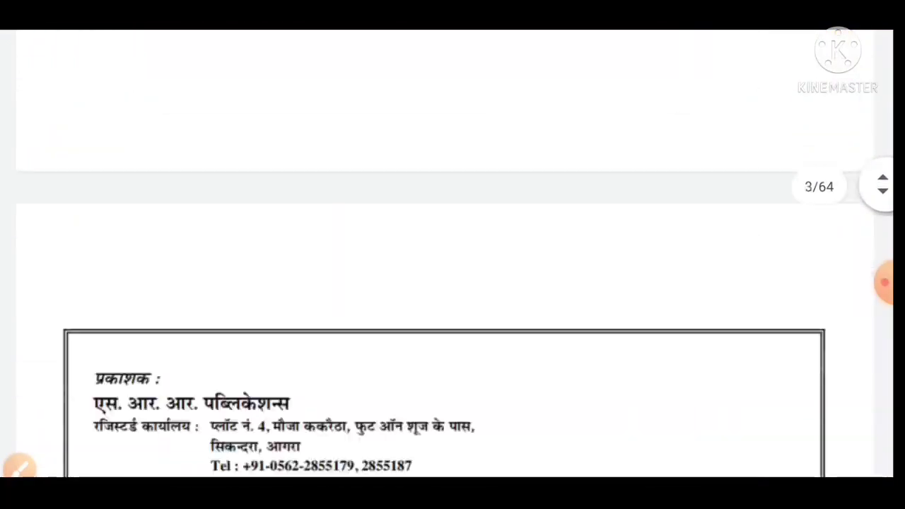
{"action": "scroll", "coordinate": [452, 255], "scroll_direction": "down", "scroll_amount": 20}
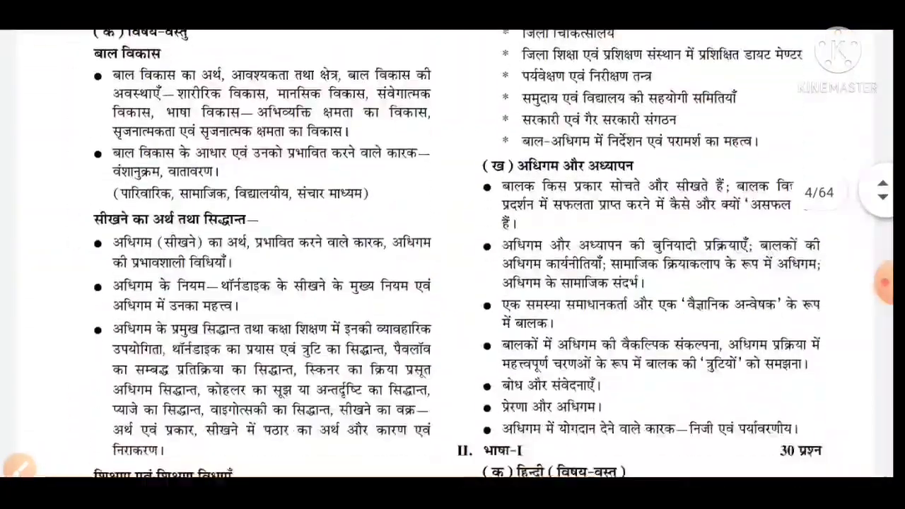
{"action": "scroll", "coordinate": [452, 255], "scroll_direction": "down", "scroll_amount": 10}
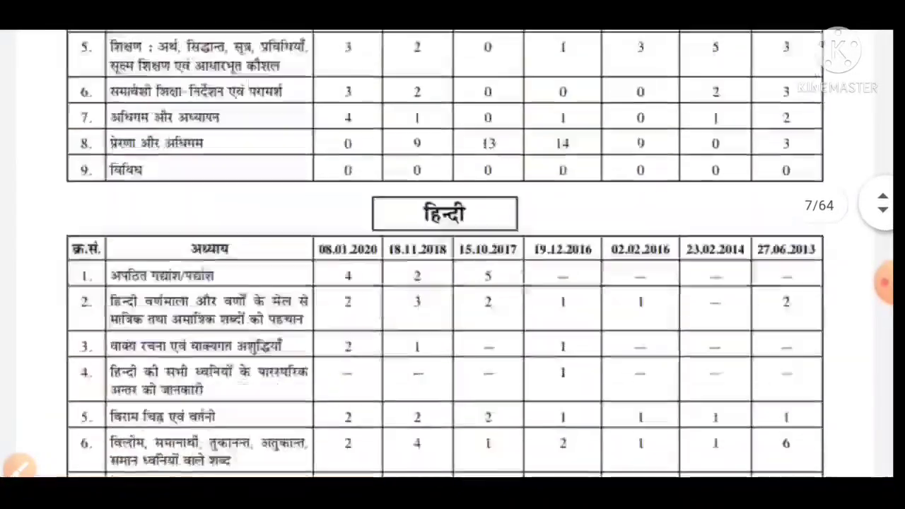
{"action": "scroll", "coordinate": [452, 254], "scroll_direction": "up", "scroll_amount": 8}
{"action": "scroll", "coordinate": [453, 283], "scroll_direction": "down", "scroll_amount": 3}
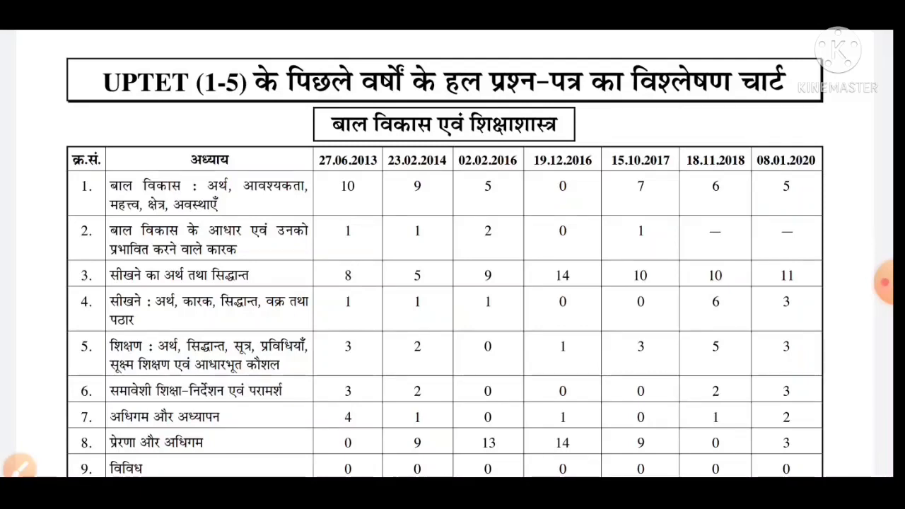
Step: Draw four short green brush strokes across the first two rows of the बाल विकास एवं शिक्षाशास्त्र table, and close the drawing overlay
{"action": "left_click", "coordinate": [19, 469]}
{"action": "left_click_drag", "start_coordinate": [331, 236], "coordinate": [375, 221]}
{"action": "left_click_drag", "start_coordinate": [457, 240], "coordinate": [521, 218]}
{"action": "left_click_drag", "start_coordinate": [581, 216], "coordinate": [619, 207]}
{"action": "left_click_drag", "start_coordinate": [722, 198], "coordinate": [751, 188]}
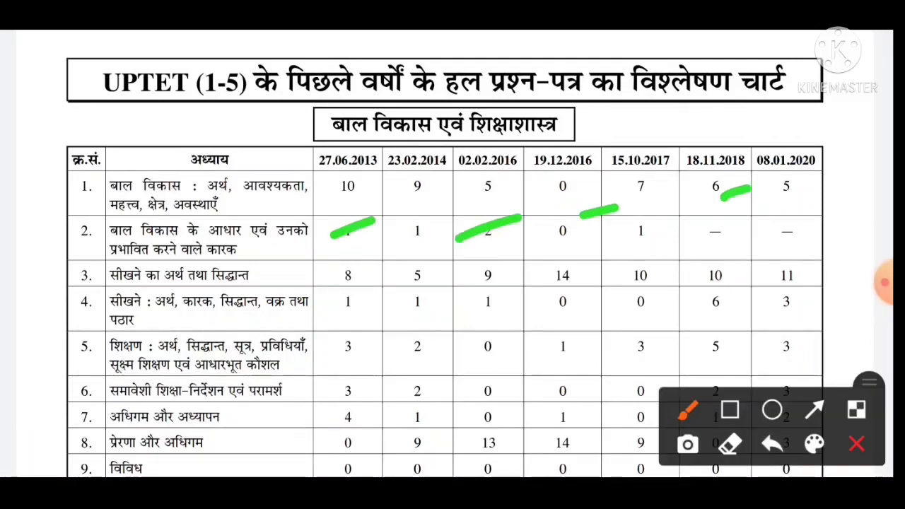
{"action": "left_click", "coordinate": [856, 444]}
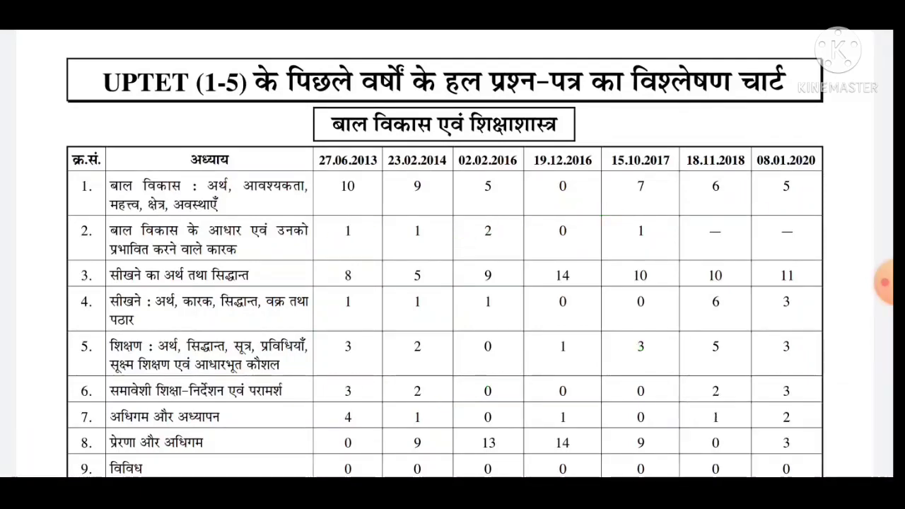
Step: Examine the हिन्दी chapter table in the study guide's analysis chart down to its last row
{"action": "scroll", "coordinate": [453, 255], "scroll_direction": "down", "scroll_amount": 4}
{"action": "scroll", "coordinate": [452, 254], "scroll_direction": "down", "scroll_amount": 5}
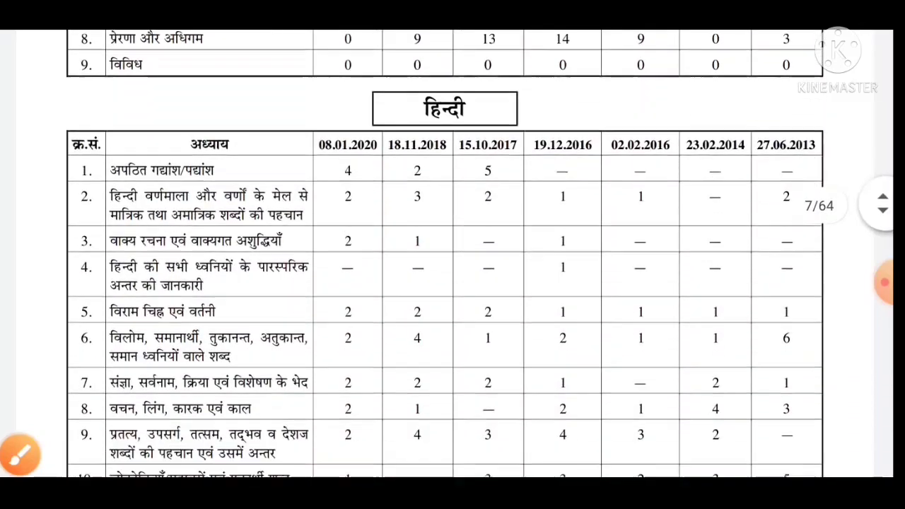
{"action": "scroll", "coordinate": [452, 254], "scroll_direction": "down", "scroll_amount": 5}
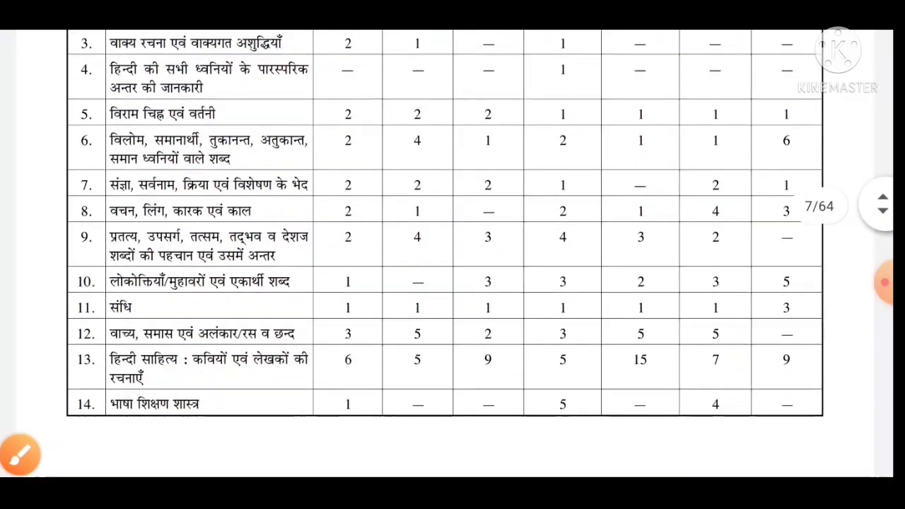
{"action": "left_click", "coordinate": [885, 283]}
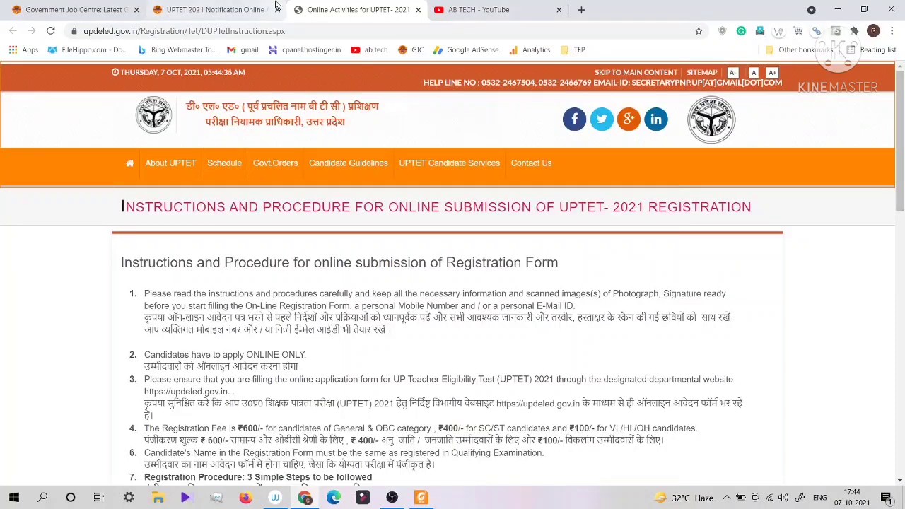
Step: Switch to the Government Job Centre home page and highlight the UPTET 2021 Online Form entry among the latest jobs
{"action": "left_click", "coordinate": [45, 12]}
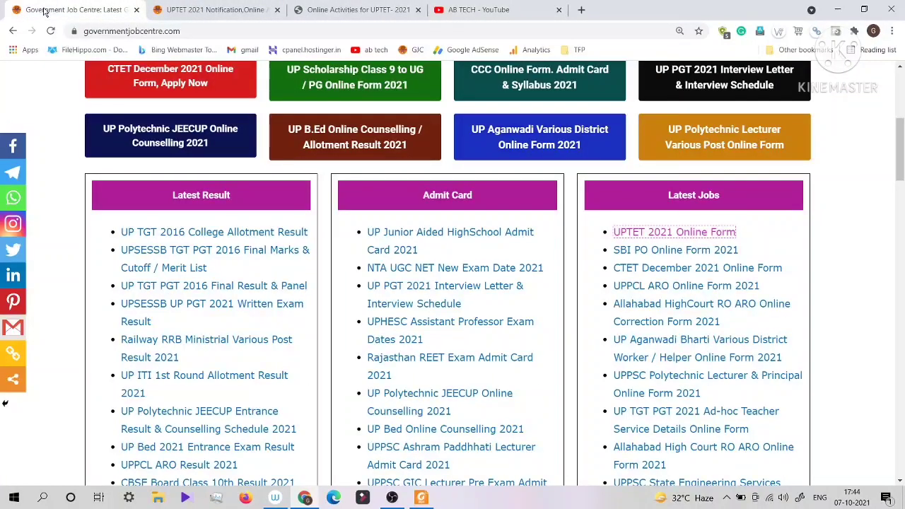
{"action": "left_click_drag", "start_coordinate": [896, 193], "coordinate": [892, 130]}
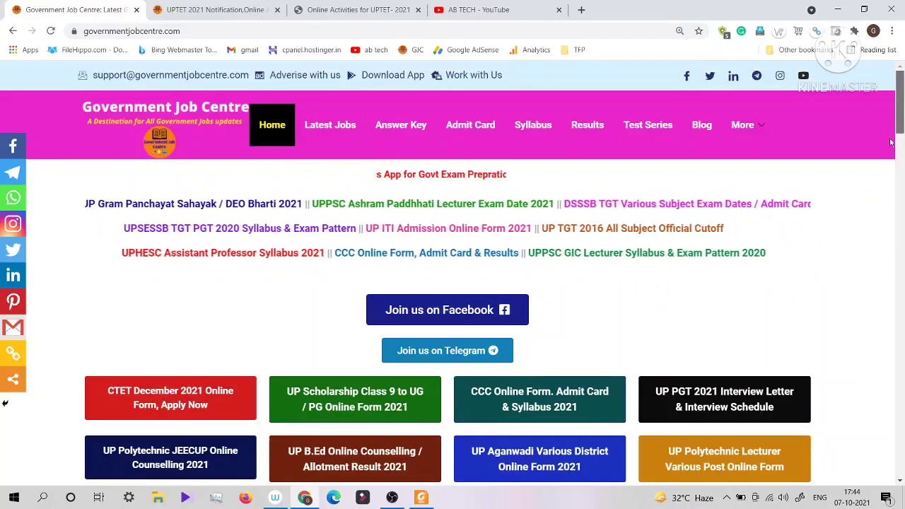
{"action": "left_click_drag", "start_coordinate": [893, 129], "coordinate": [889, 162]}
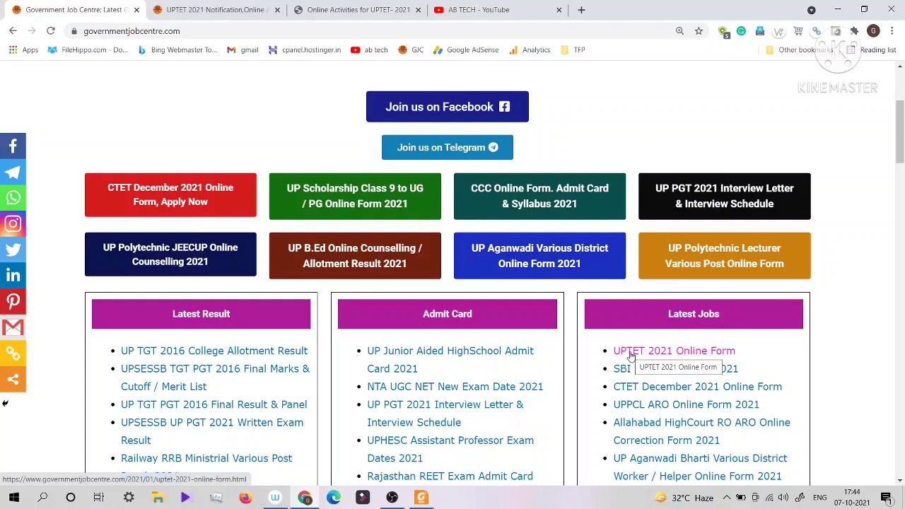
{"action": "left_click_drag", "start_coordinate": [612, 351], "coordinate": [744, 347]}
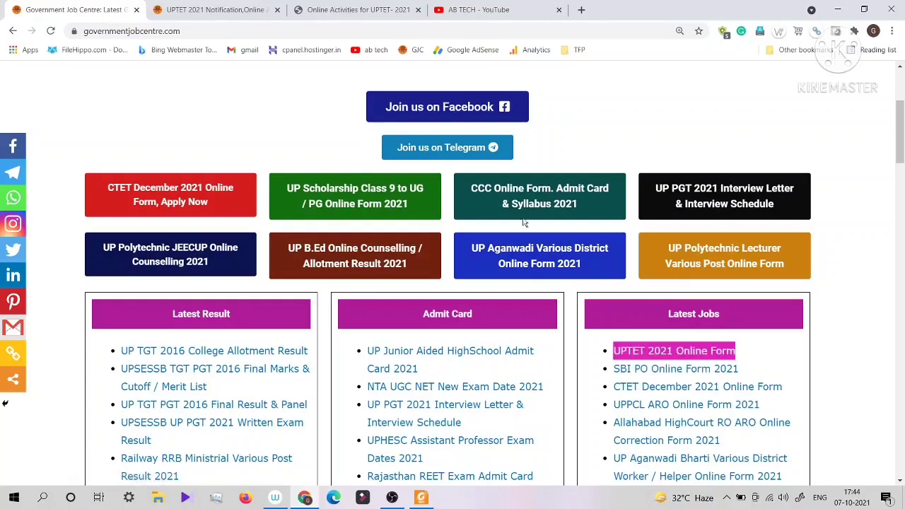
Step: Find and highlight the Apply Online (Registration) link in the UPTET 2021 article, with a brief look at the AB TECH YouTube channel
{"action": "left_click", "coordinate": [182, 15]}
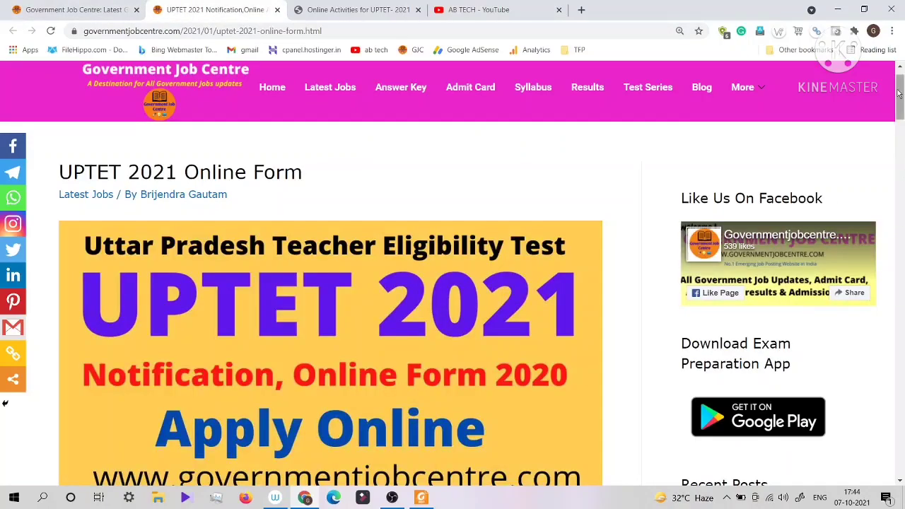
{"action": "left_click_drag", "start_coordinate": [899, 94], "coordinate": [903, 335]}
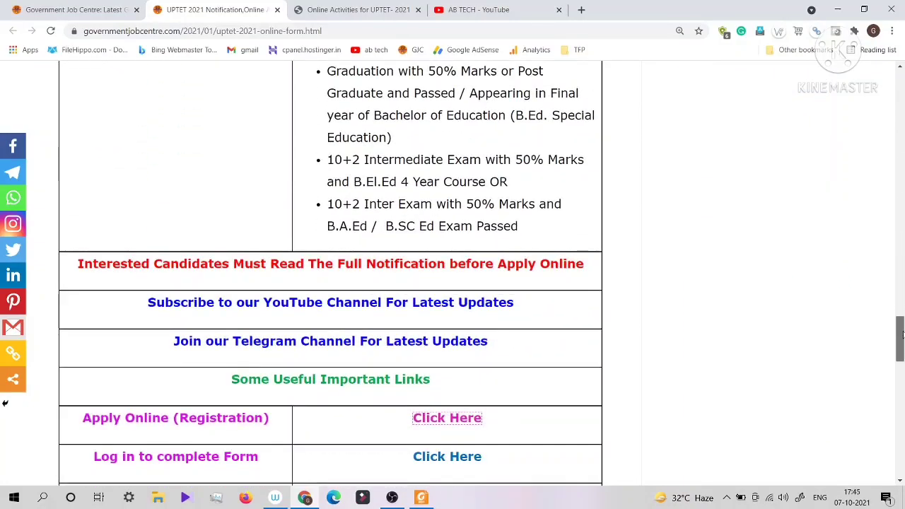
{"action": "left_click", "coordinate": [470, 10]}
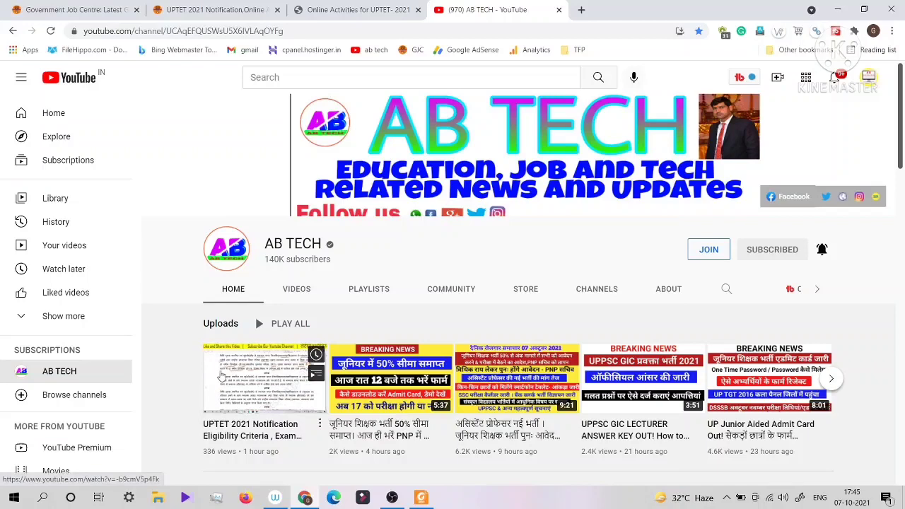
{"action": "left_click", "coordinate": [216, 10]}
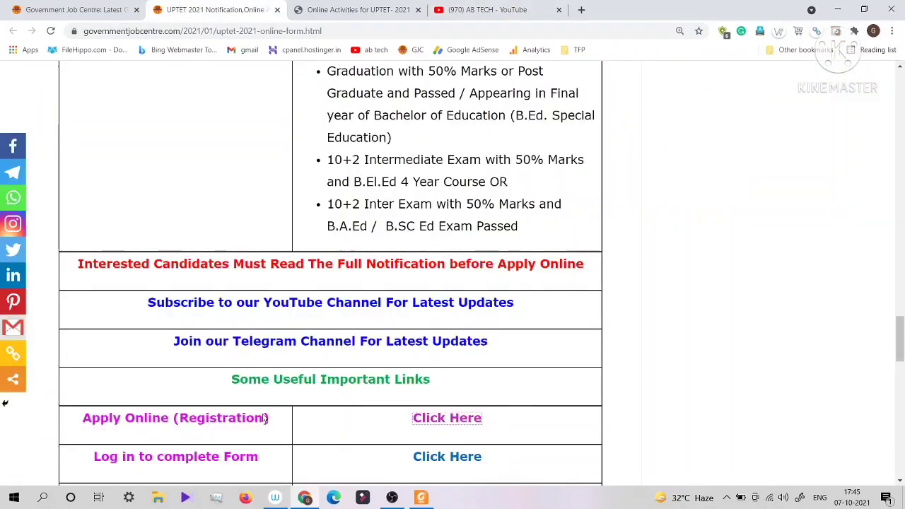
{"action": "left_click_drag", "start_coordinate": [396, 417], "coordinate": [487, 425]}
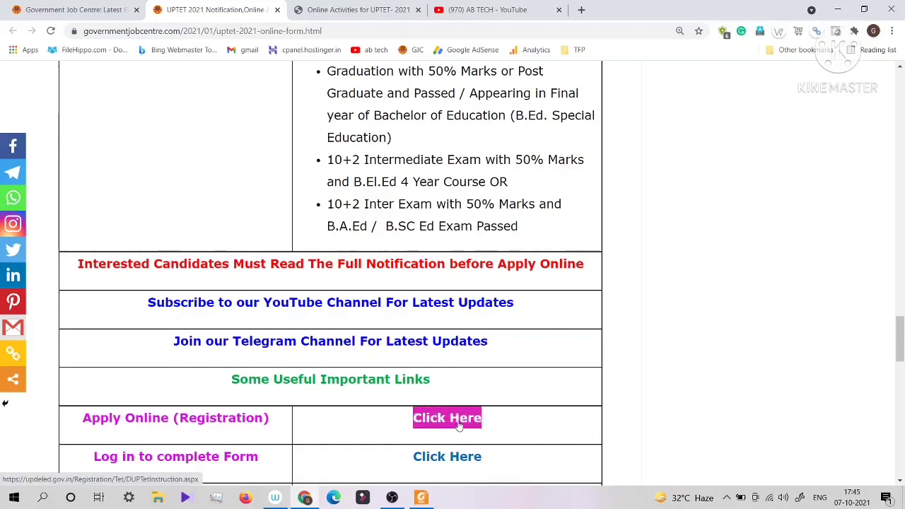
Step: Read through the UPTET 2021 registration instructions on the official site and accept the declaration below them
{"action": "left_click", "coordinate": [332, 8]}
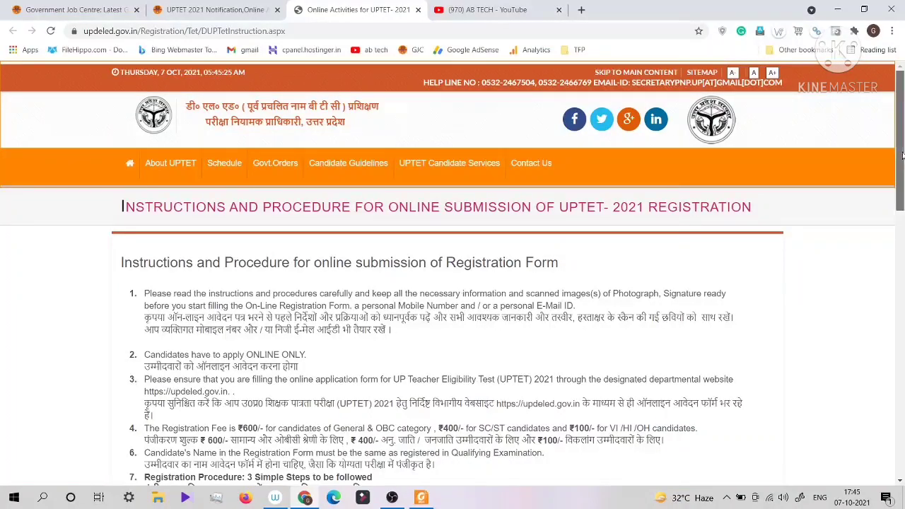
{"action": "scroll", "coordinate": [903, 227], "scroll_direction": "down", "scroll_amount": 3}
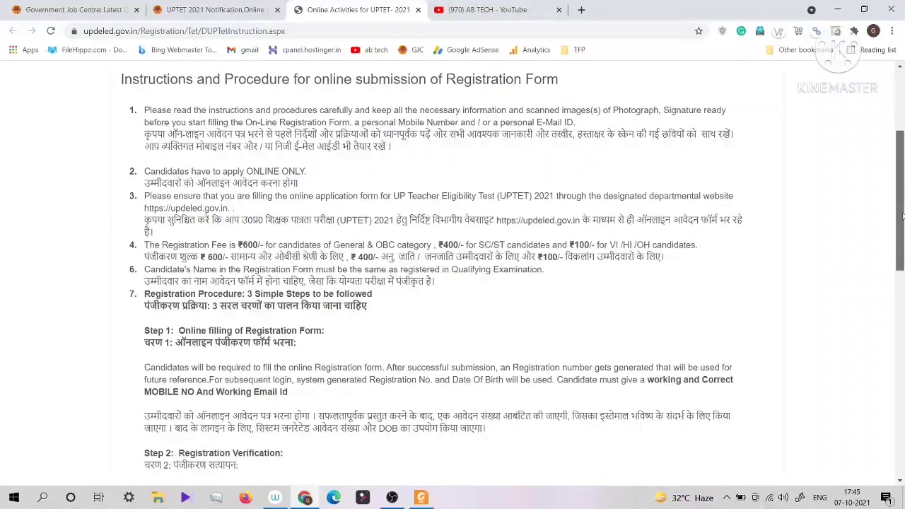
{"action": "left_click_drag", "start_coordinate": [903, 215], "coordinate": [874, 467]}
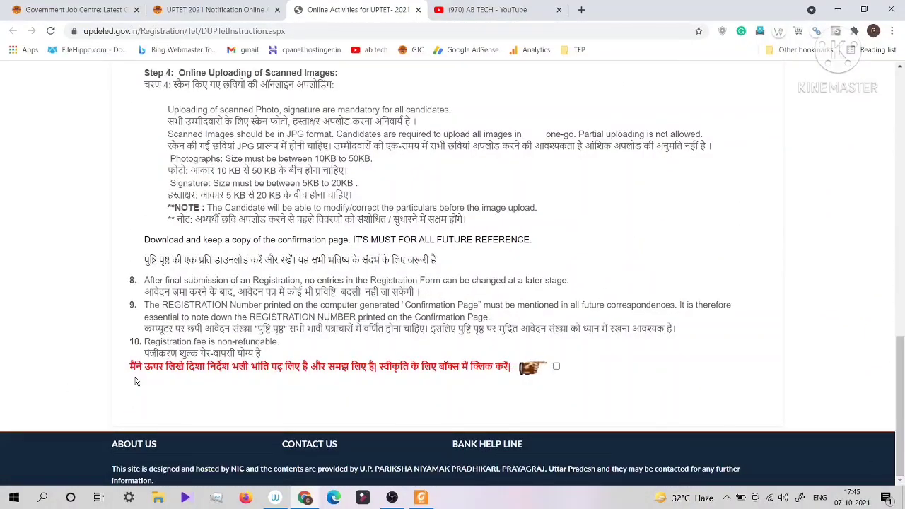
{"action": "left_click_drag", "start_coordinate": [136, 368], "coordinate": [580, 398]}
{"action": "left_click", "coordinate": [615, 372]}
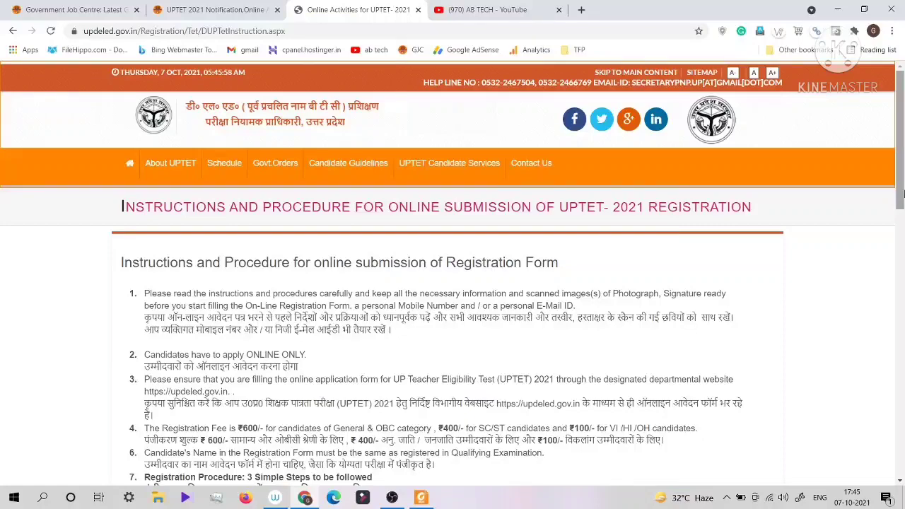
Step: Proceed from the accepted instructions to the UPTET 2021 registration form and bring its full personal details section into view
{"action": "left_click_drag", "start_coordinate": [903, 194], "coordinate": [902, 464]}
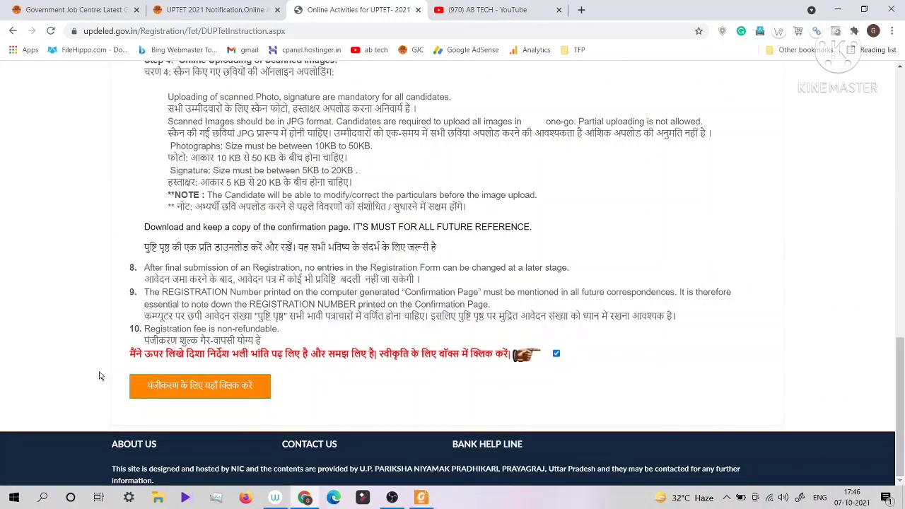
{"action": "left_click", "coordinate": [168, 387]}
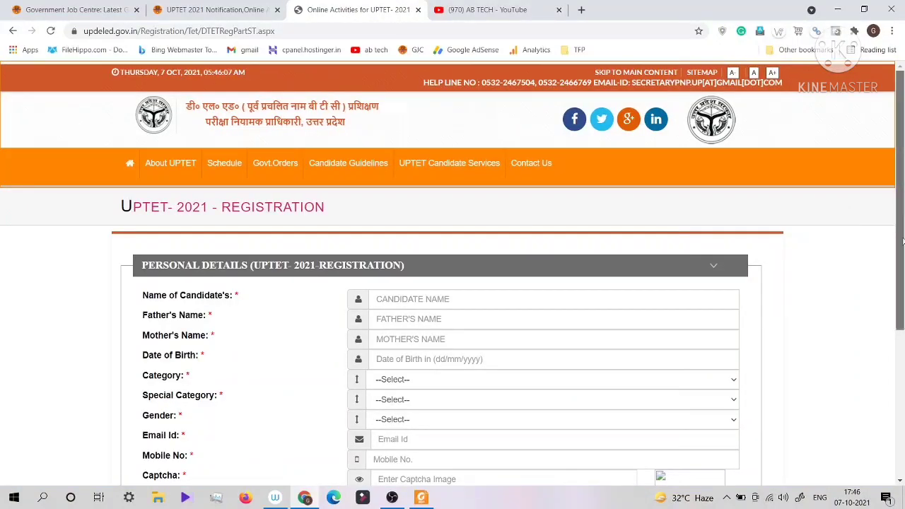
{"action": "left_click_drag", "start_coordinate": [900, 241], "coordinate": [892, 297]}
{"action": "scroll", "coordinate": [892, 297], "scroll_direction": "down", "scroll_amount": 1}
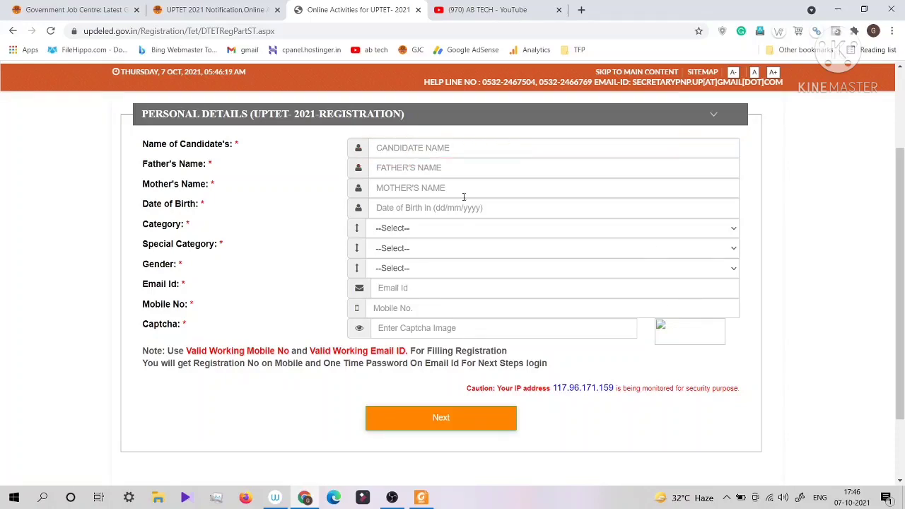
Step: Go through the candidate's name, father's name and mother's name fields of the personal details form
{"action": "left_click", "coordinate": [409, 147]}
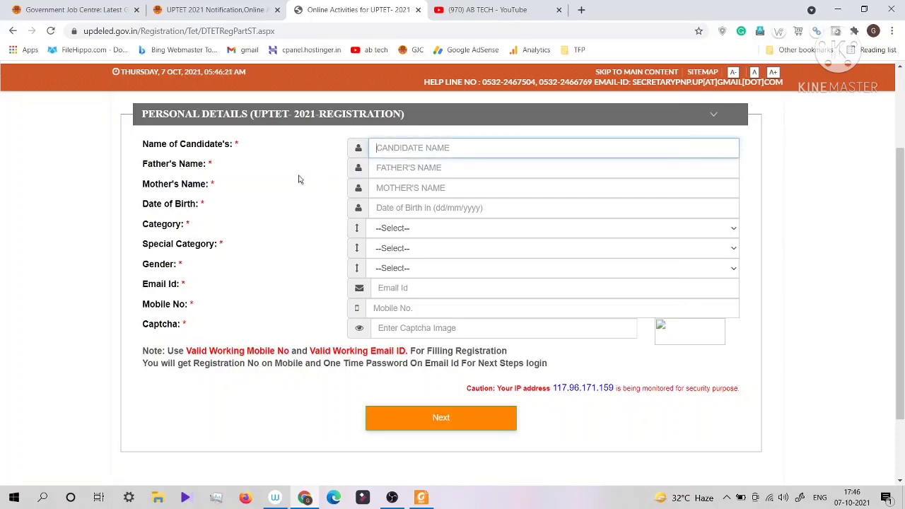
{"action": "left_click", "coordinate": [387, 171]}
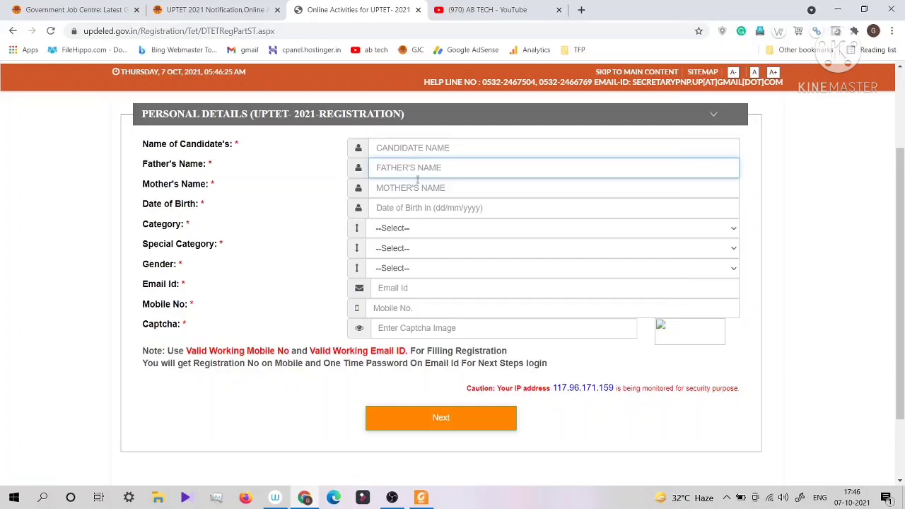
{"action": "left_click", "coordinate": [392, 187]}
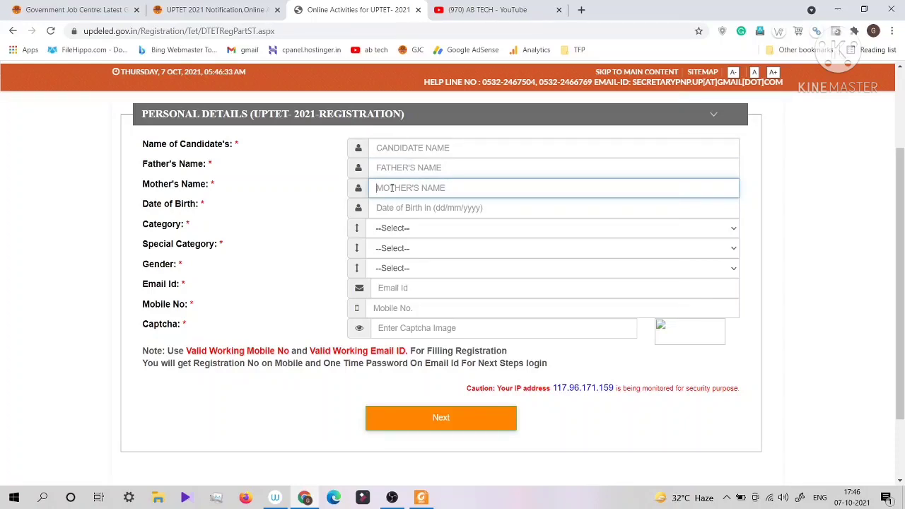
Step: Fill in the candidate's date of birth using the calendar's year and day selection
{"action": "left_click", "coordinate": [402, 205]}
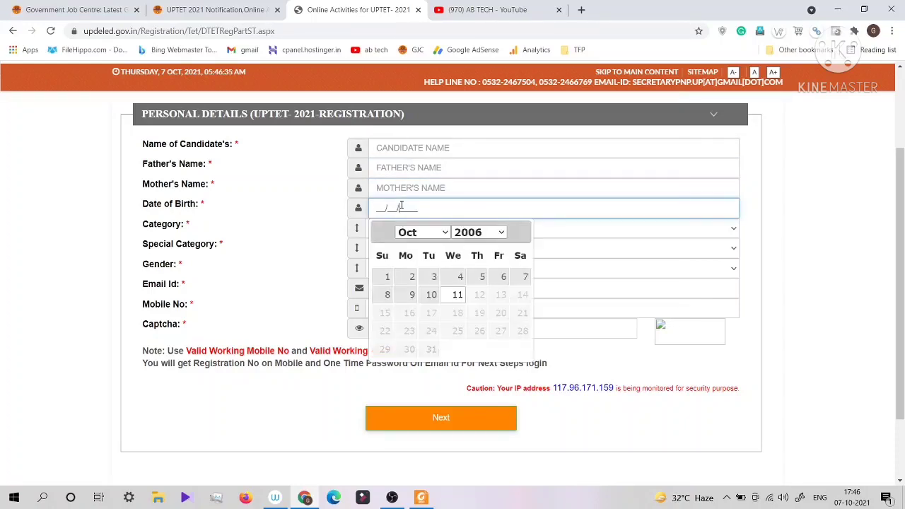
{"action": "left_click", "coordinate": [488, 236]}
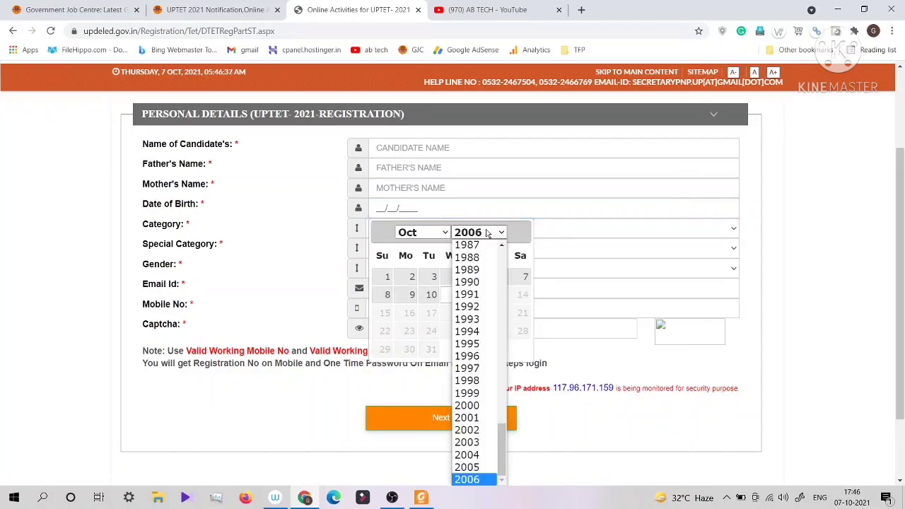
{"action": "left_click", "coordinate": [474, 283]}
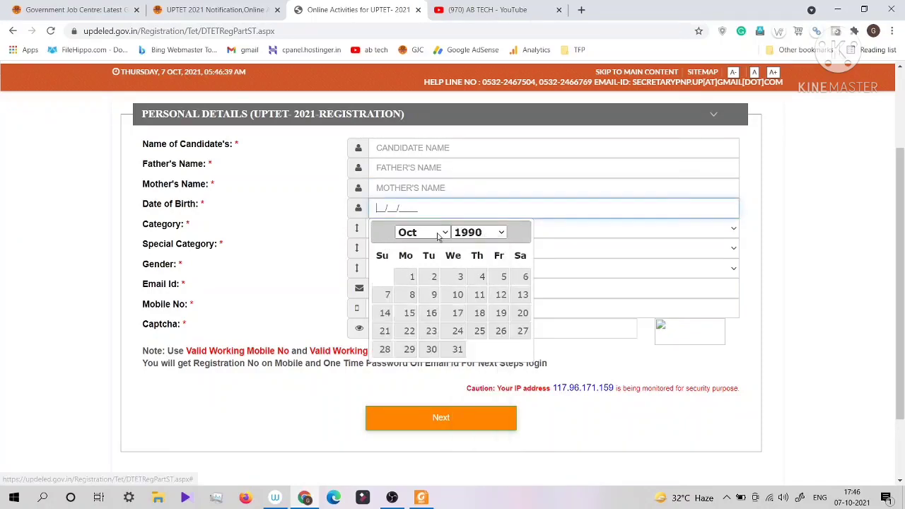
{"action": "left_click", "coordinate": [431, 277]}
{"action": "left_click", "coordinate": [800, 267]}
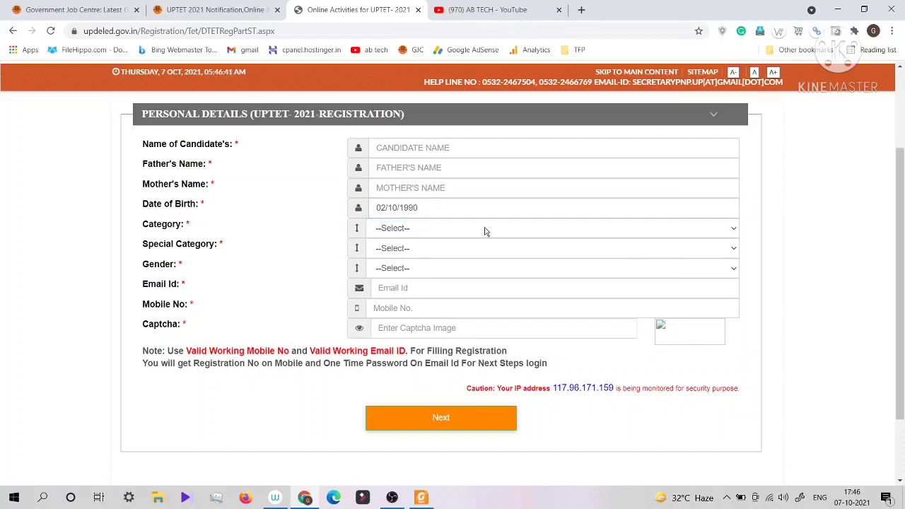
Step: Set the candidate's category to Schedule Caste
{"action": "left_click", "coordinate": [401, 228]}
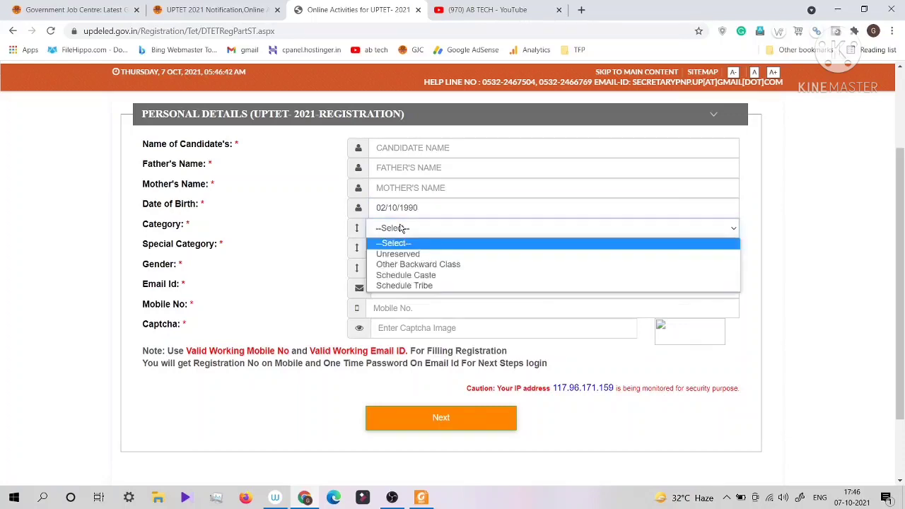
{"action": "left_click", "coordinate": [401, 276]}
{"action": "left_click", "coordinate": [783, 274]}
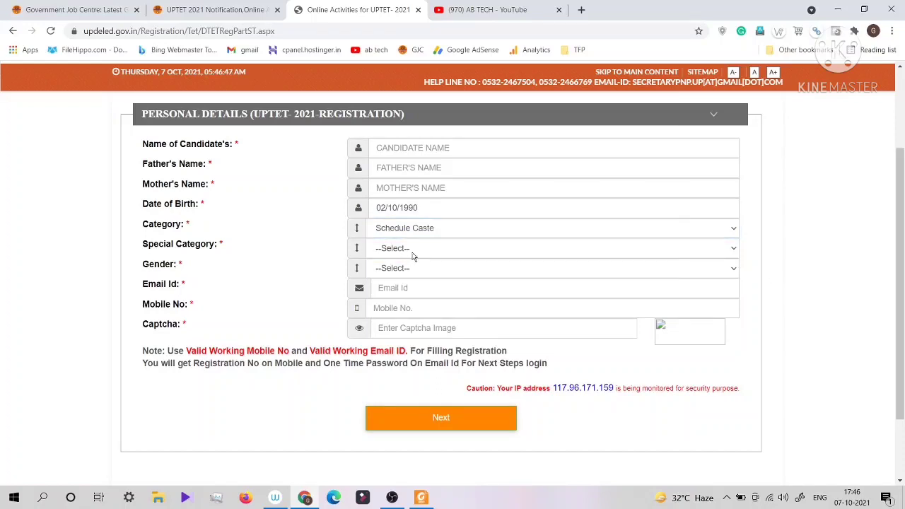
Step: Set the special category to N/A and the gender to FEMALE
{"action": "left_click", "coordinate": [408, 253]}
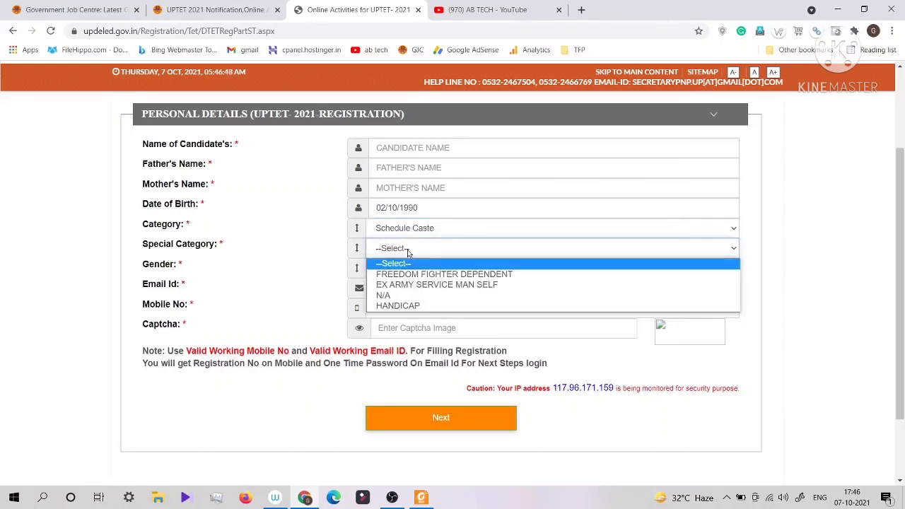
{"action": "left_click", "coordinate": [401, 295]}
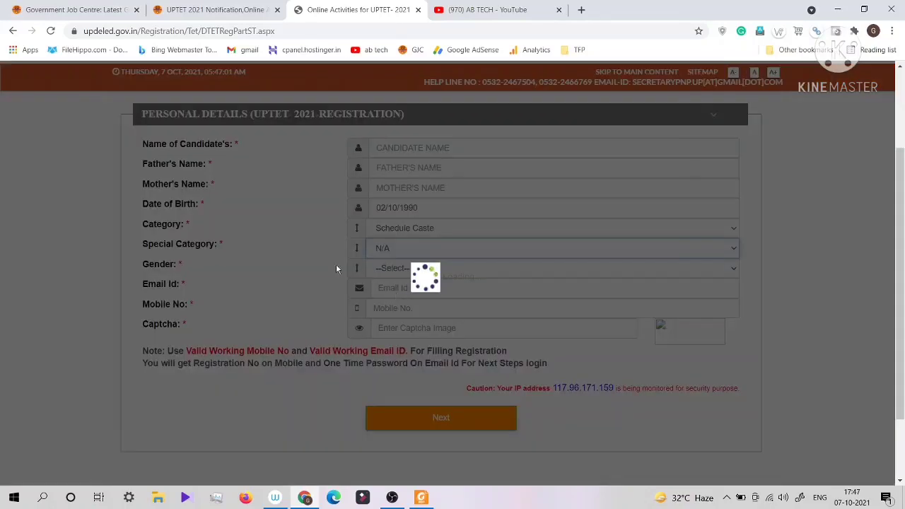
{"action": "left_click", "coordinate": [396, 273]}
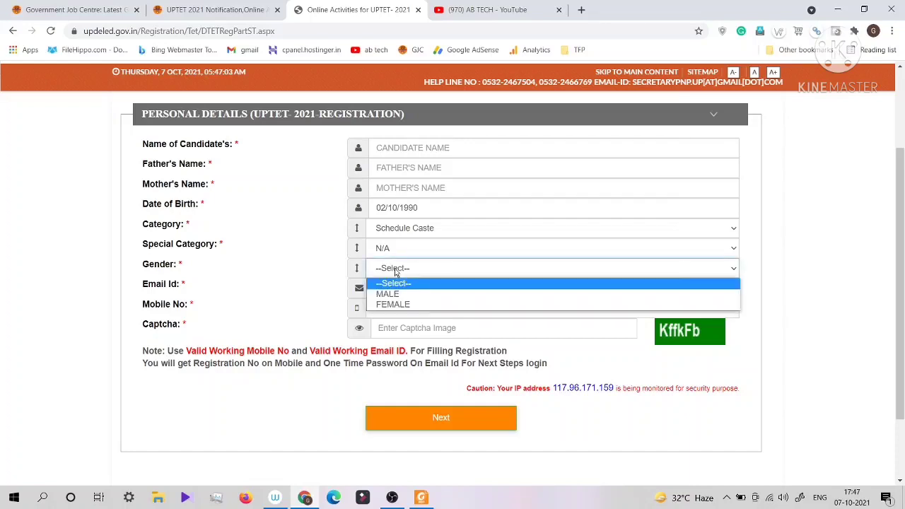
{"action": "left_click", "coordinate": [385, 301]}
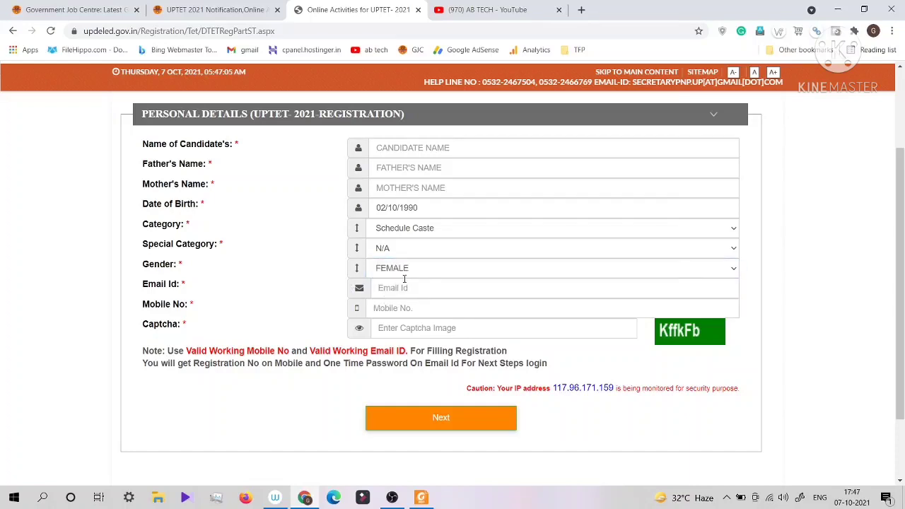
Step: Enter a partial sample e-mail ID, and go through the mobile number and captcha fields below it
{"action": "left_click", "coordinate": [397, 286]}
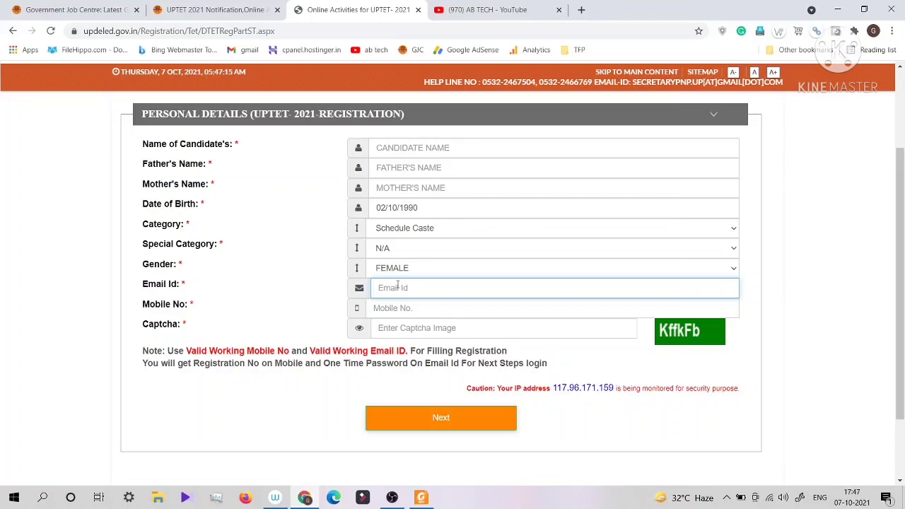
{"action": "type", "text": "kumar"}
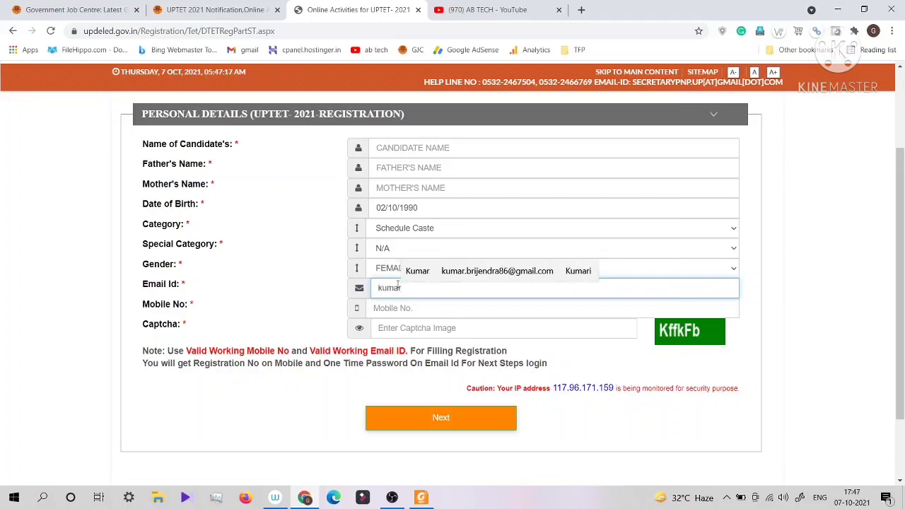
{"action": "left_click", "coordinate": [844, 285]}
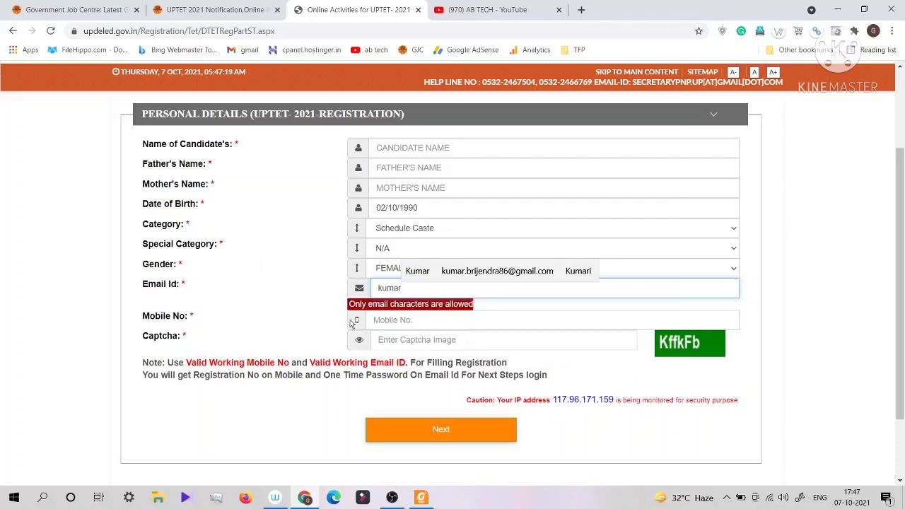
{"action": "left_click", "coordinate": [385, 319]}
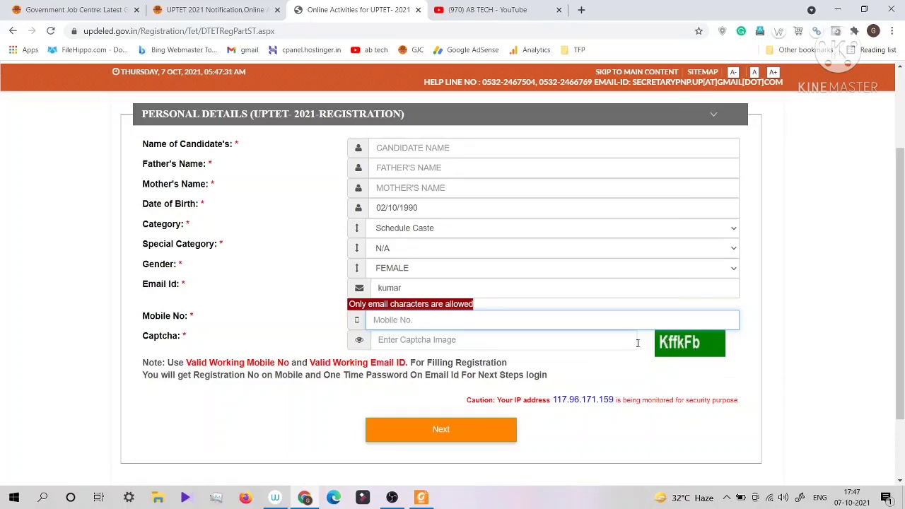
{"action": "left_click", "coordinate": [386, 341]}
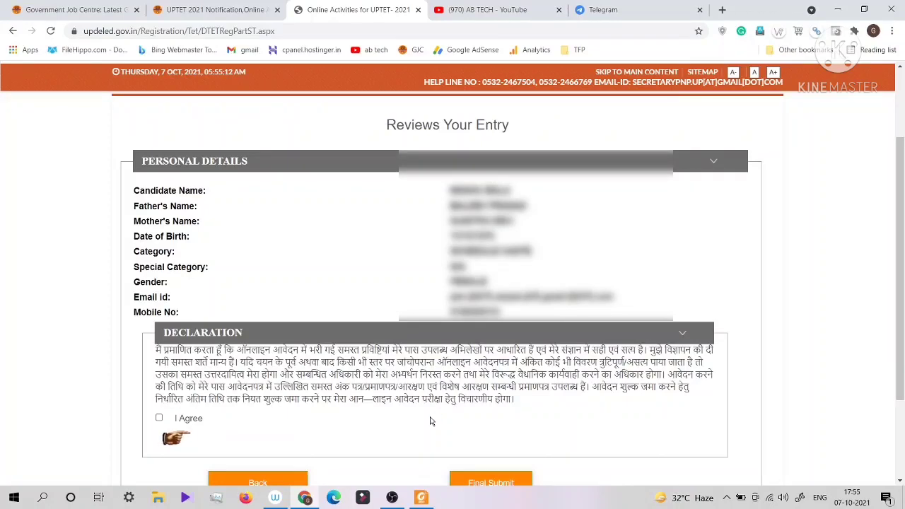
Step: Agree to the declaration under the reviewed entry and confirm the final submission of the registration form
{"action": "left_click", "coordinate": [159, 418]}
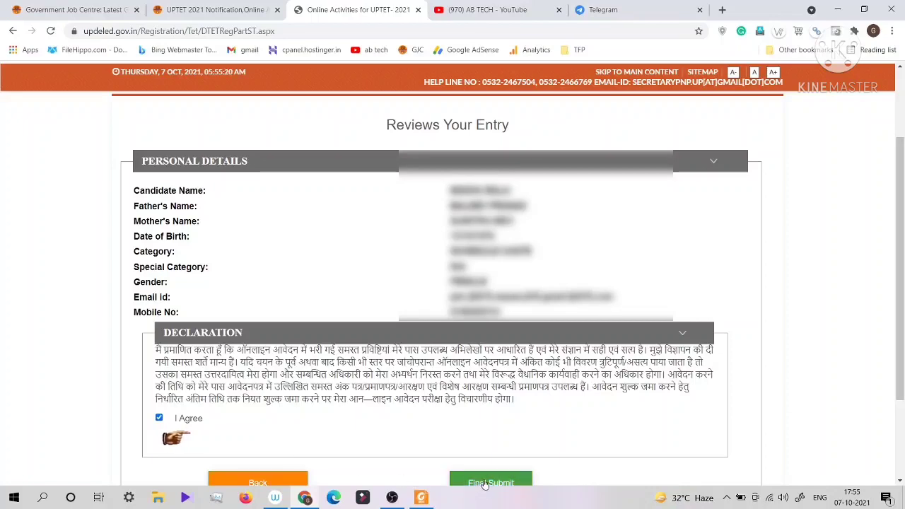
{"action": "left_click", "coordinate": [485, 482]}
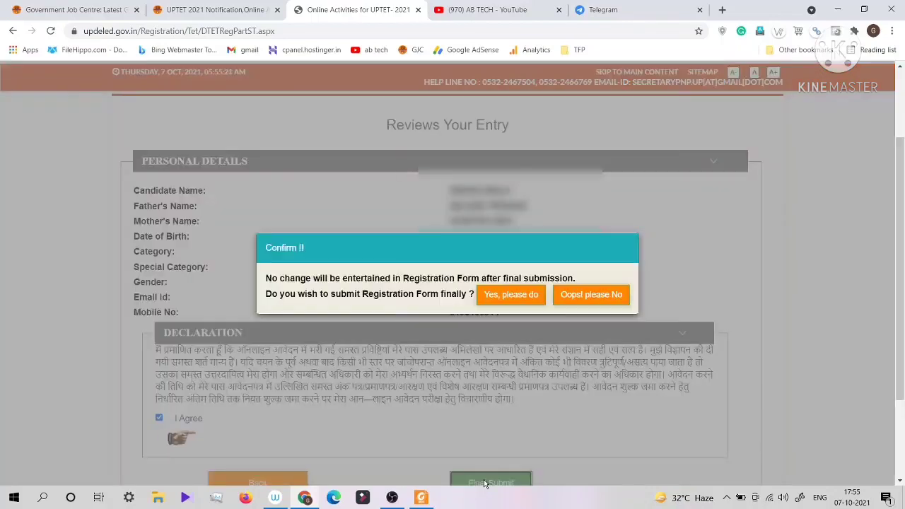
{"action": "left_click", "coordinate": [507, 295]}
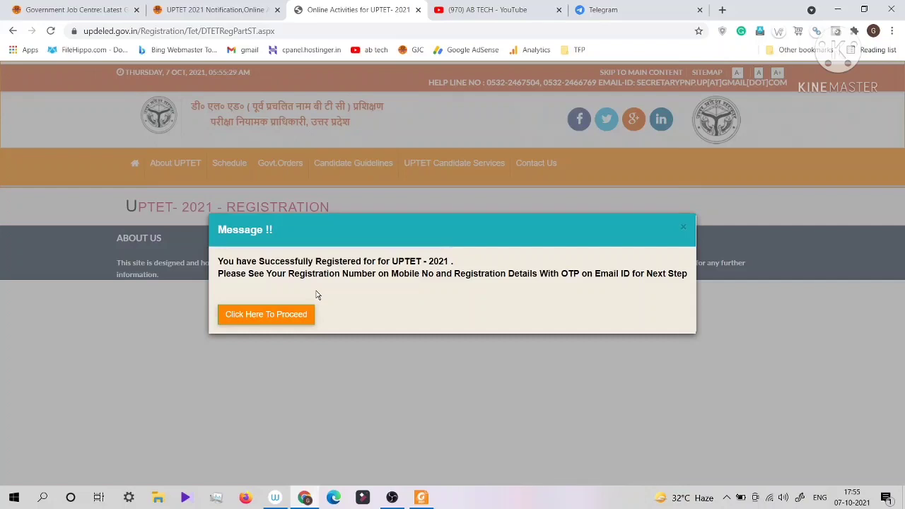
Step: Highlight the notice about where the registration number and OTP are sent, and proceed to the UPTET 2021 registration verification page
{"action": "left_click_drag", "start_coordinate": [265, 274], "coordinate": [407, 289]}
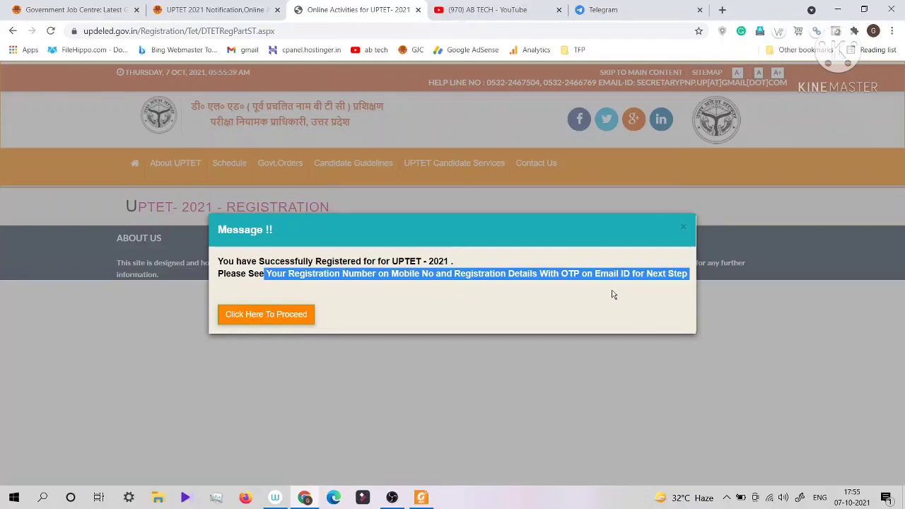
{"action": "left_click", "coordinate": [546, 298]}
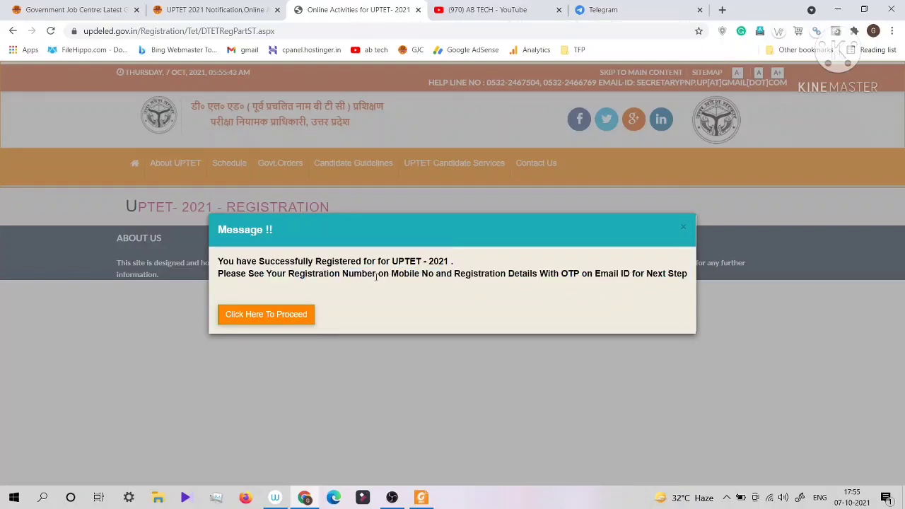
{"action": "left_click", "coordinate": [259, 319]}
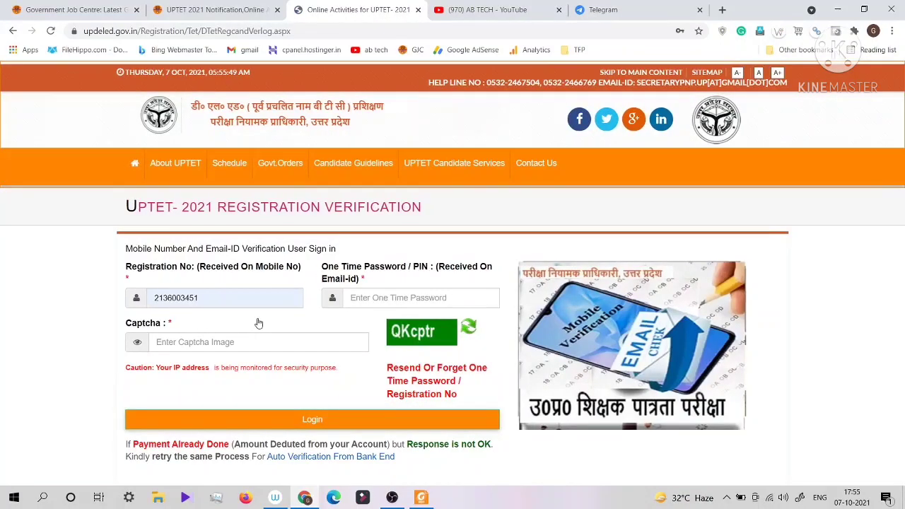
Step: Open the Log in to complete Form link from the UPTET 2021 article and compare it with the verification page already open
{"action": "left_click", "coordinate": [188, 10]}
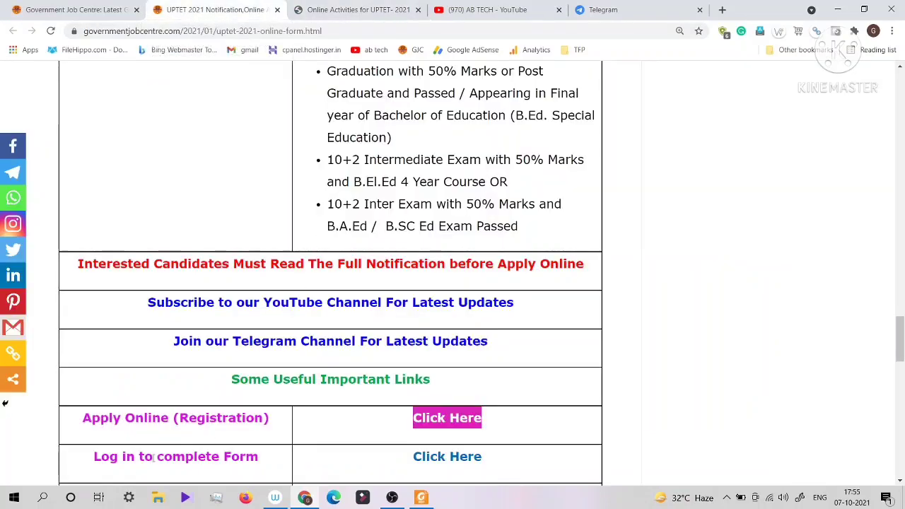
{"action": "left_click", "coordinate": [437, 458]}
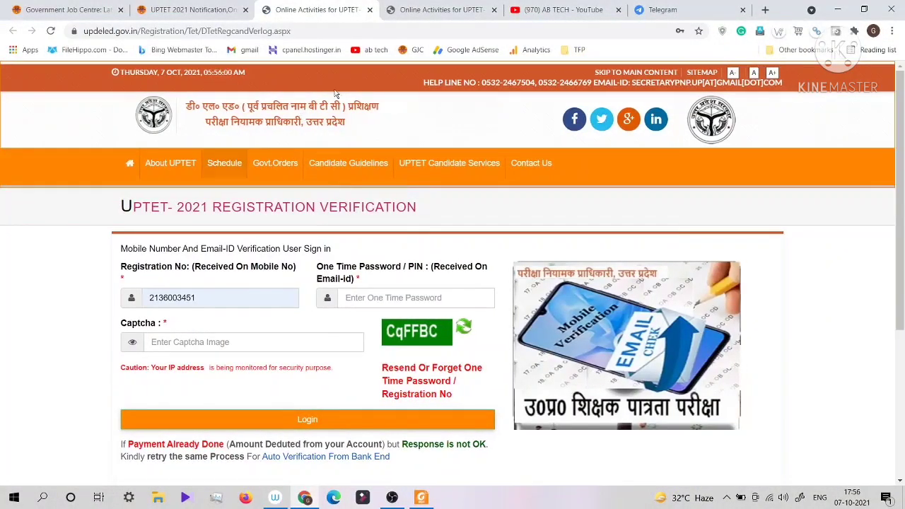
{"action": "left_click", "coordinate": [409, 14]}
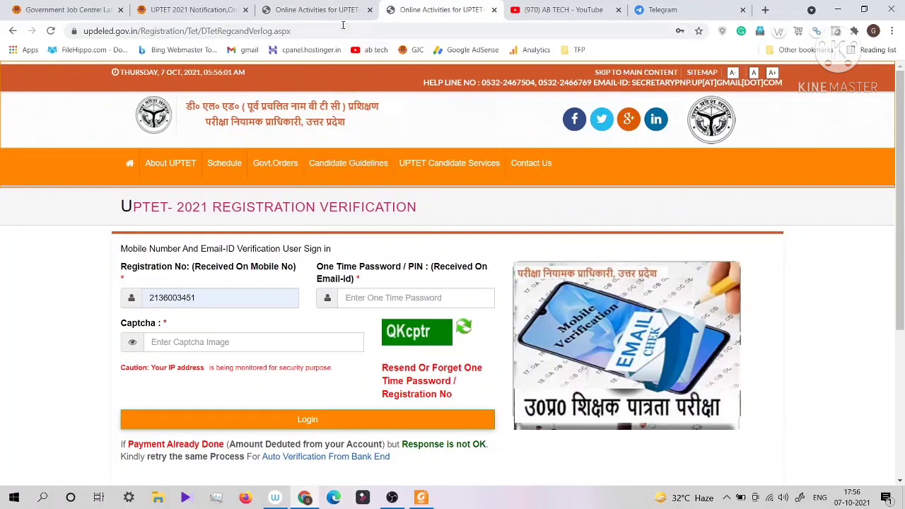
{"action": "left_click", "coordinate": [295, 6]}
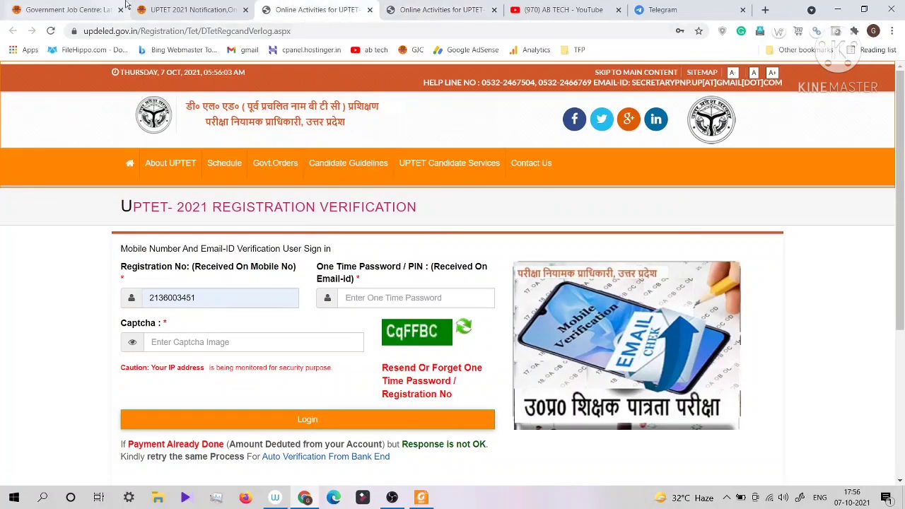
{"action": "left_click", "coordinate": [145, 9]}
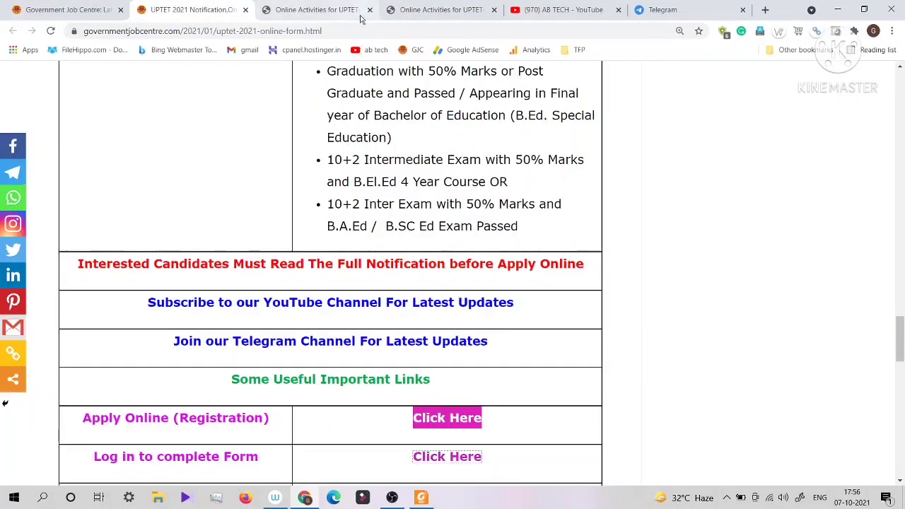
{"action": "left_click", "coordinate": [332, 13]}
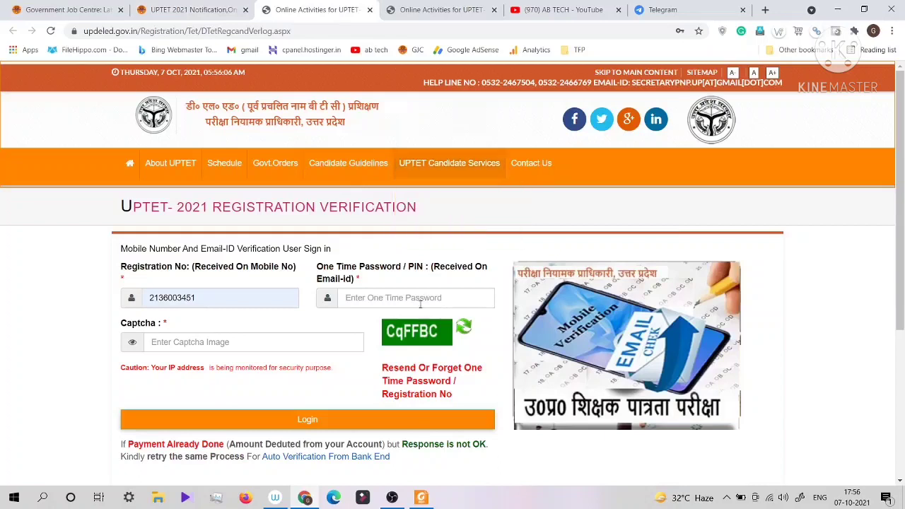
Step: Clear the prefilled registration number in the verification sign-in, and go through its one-time password and captcha fields
{"action": "left_click", "coordinate": [208, 299]}
{"action": "left_click_drag", "start_coordinate": [208, 299], "coordinate": [150, 298]}
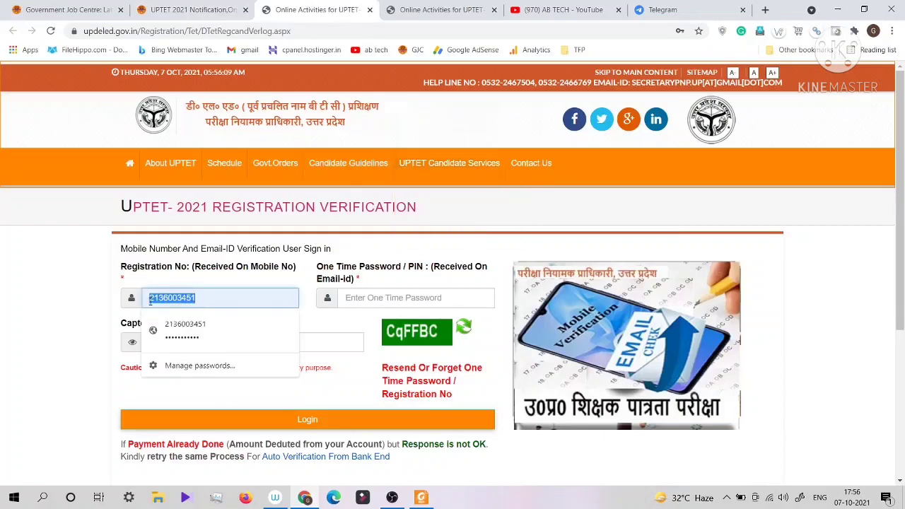
{"action": "key", "text": "BackSpace"}
{"action": "left_click", "coordinate": [91, 315]}
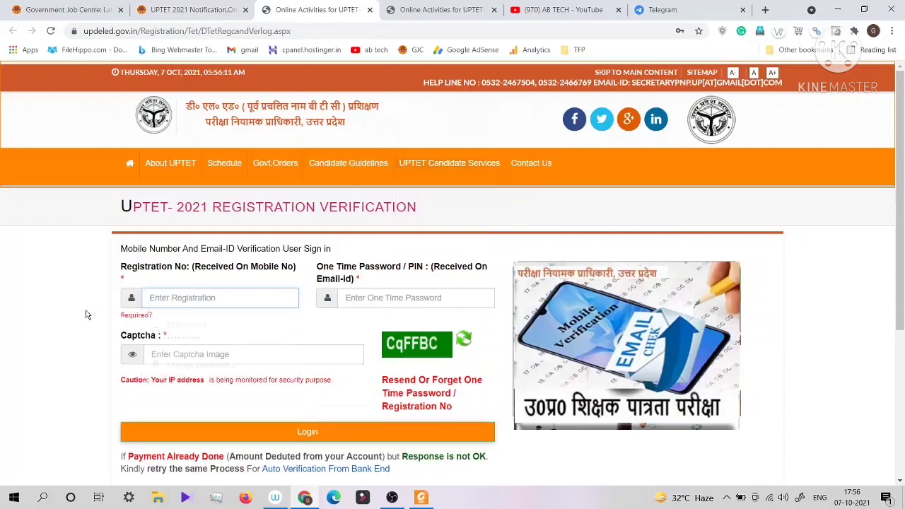
{"action": "left_click", "coordinate": [403, 298]}
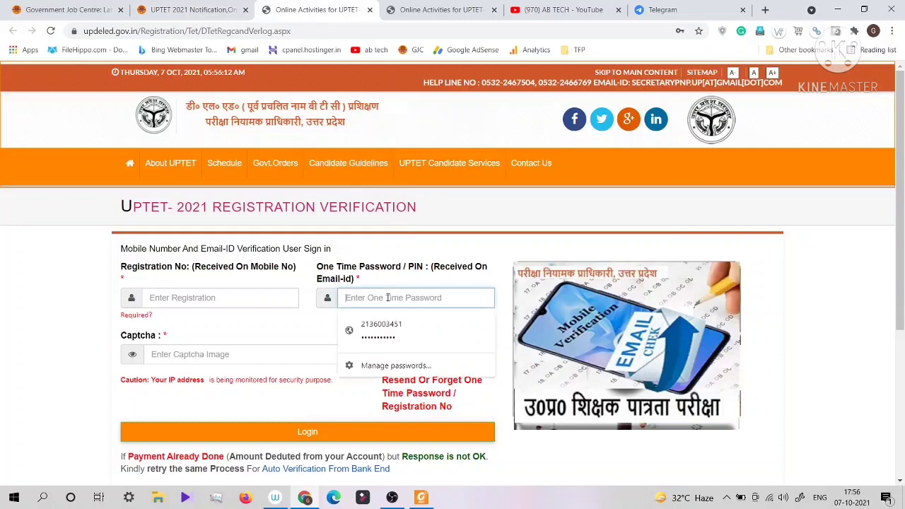
{"action": "left_click", "coordinate": [555, 244]}
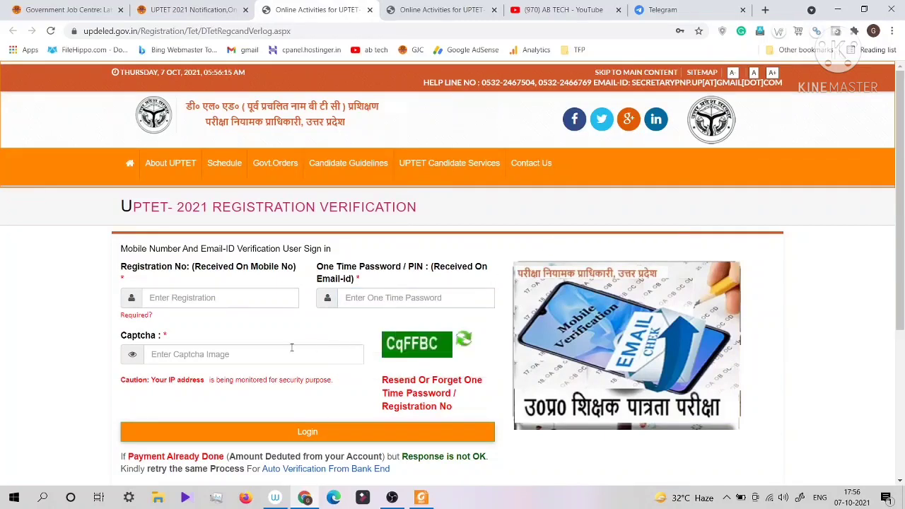
{"action": "left_click", "coordinate": [183, 358]}
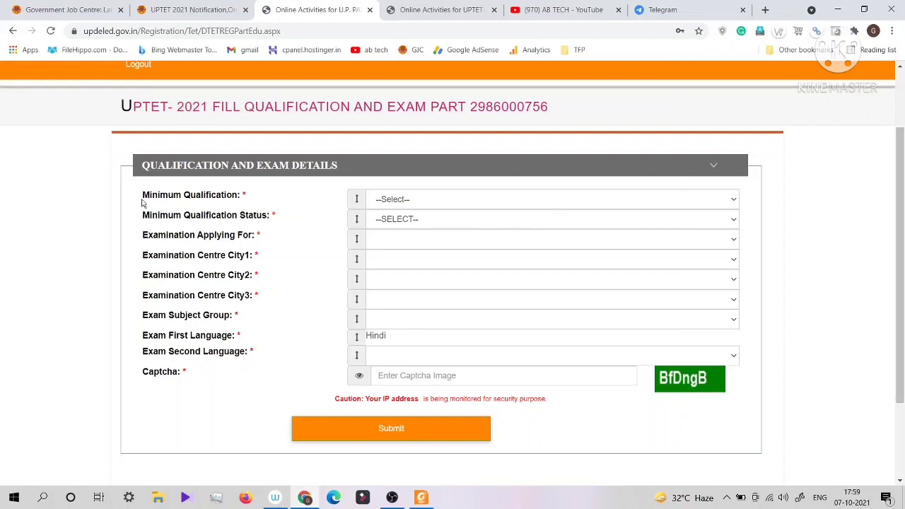
Step: Set the minimum qualification to SHIKSHA MITRA in the qualification and exam details
{"action": "left_click_drag", "start_coordinate": [145, 203], "coordinate": [211, 205]}
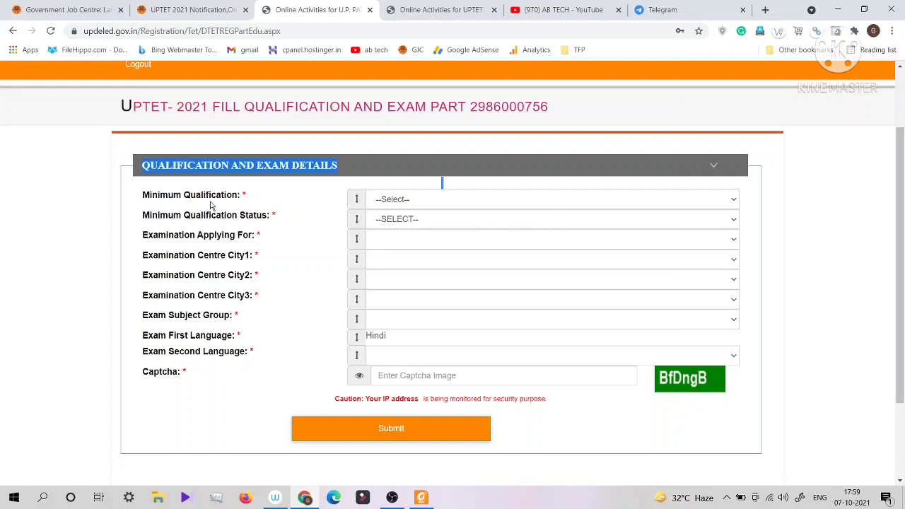
{"action": "left_click", "coordinate": [413, 202]}
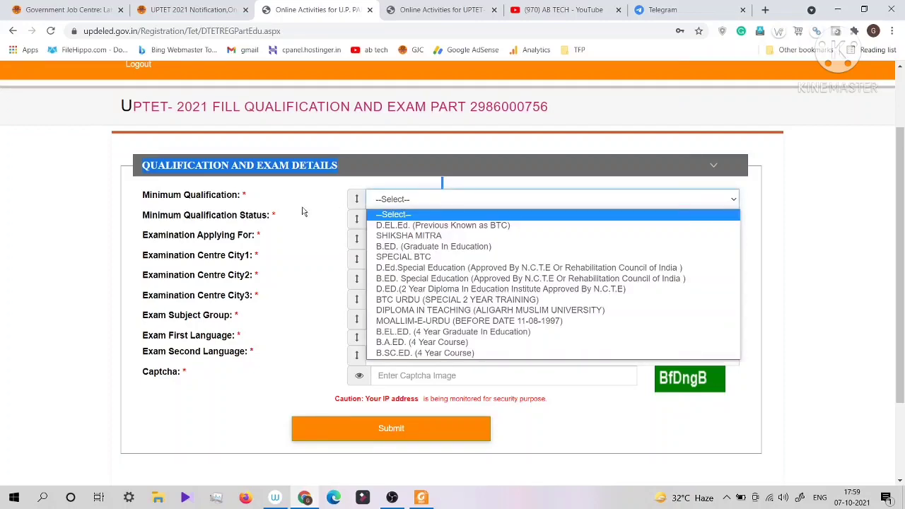
{"action": "left_click", "coordinate": [305, 212]}
{"action": "left_click", "coordinate": [399, 203]}
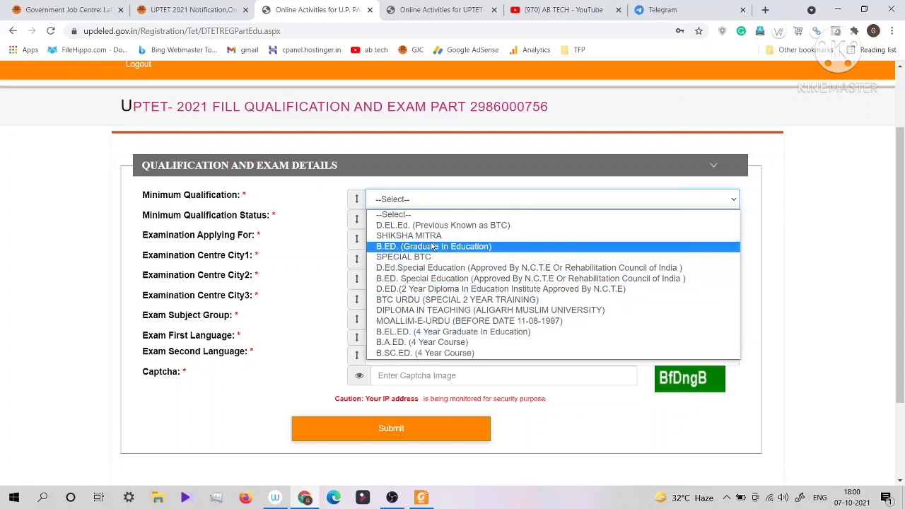
{"action": "left_click", "coordinate": [378, 239]}
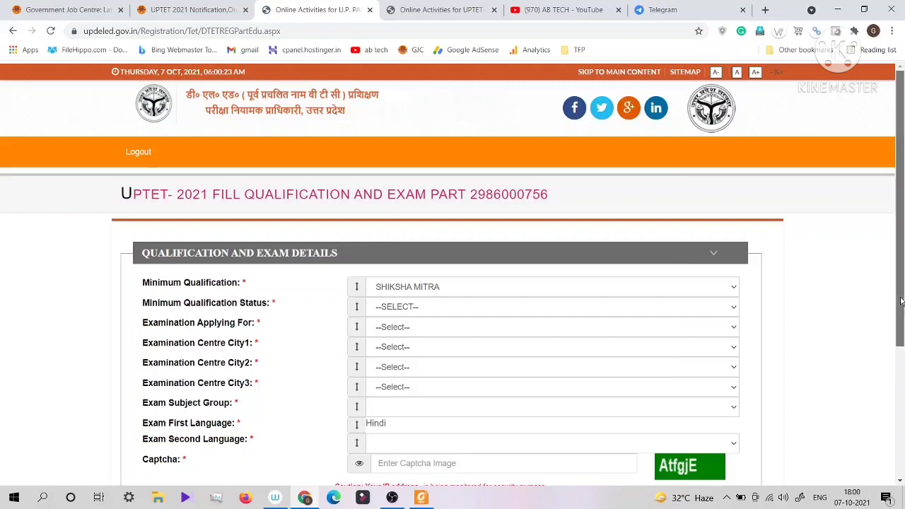
Step: Set the minimum qualification status to PASSED
{"action": "left_click_drag", "start_coordinate": [901, 302], "coordinate": [899, 359]}
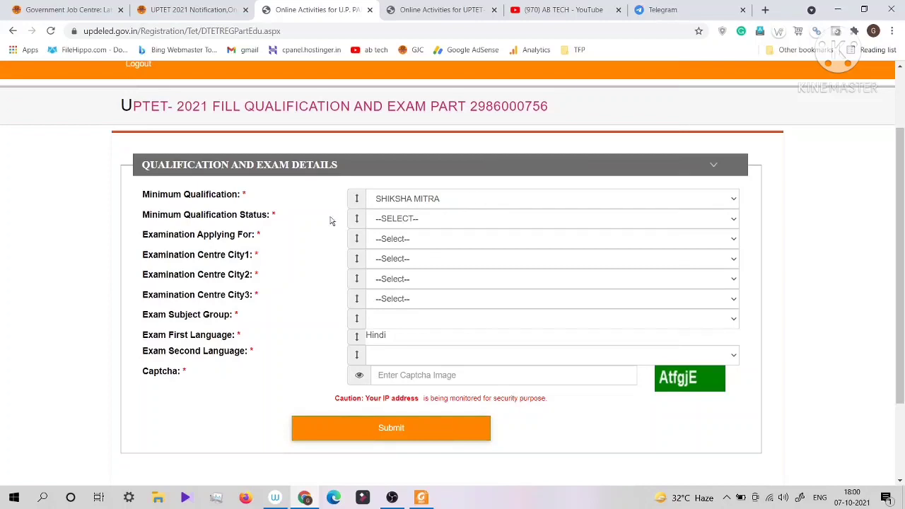
{"action": "left_click", "coordinate": [407, 220]}
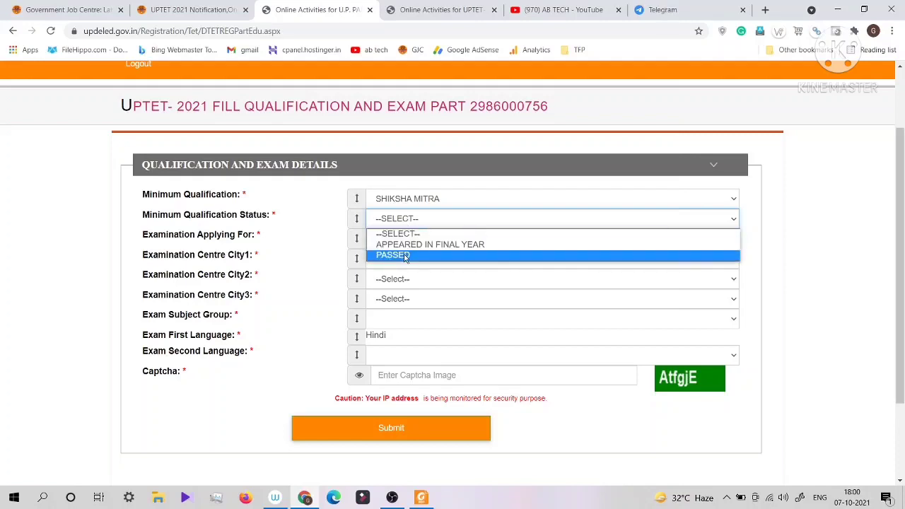
{"action": "left_click", "coordinate": [406, 255]}
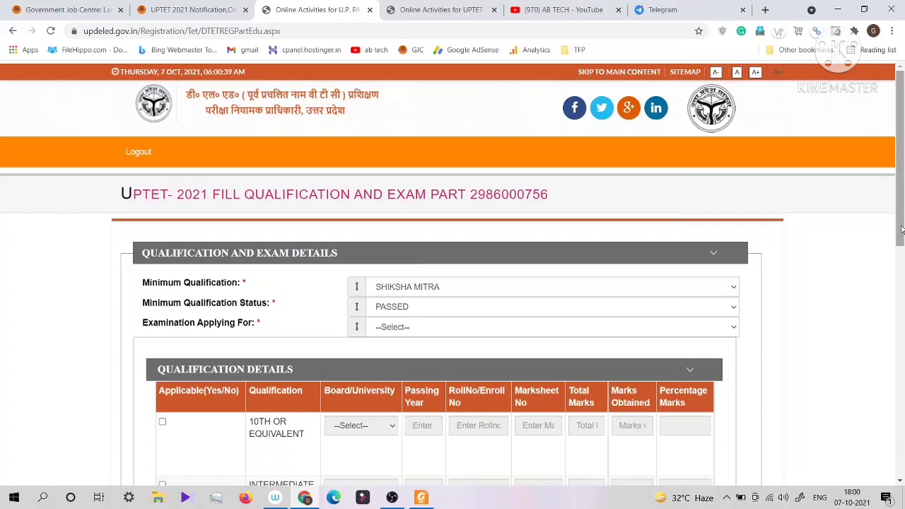
Step: Choose PRIMARY as the examination being applied for
{"action": "left_click_drag", "start_coordinate": [902, 230], "coordinate": [901, 312]}
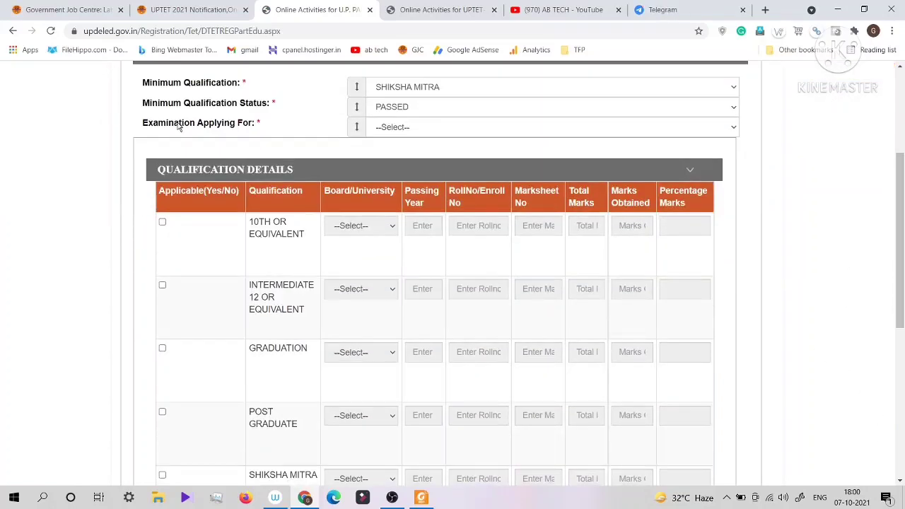
{"action": "left_click_drag", "start_coordinate": [205, 126], "coordinate": [254, 135]}
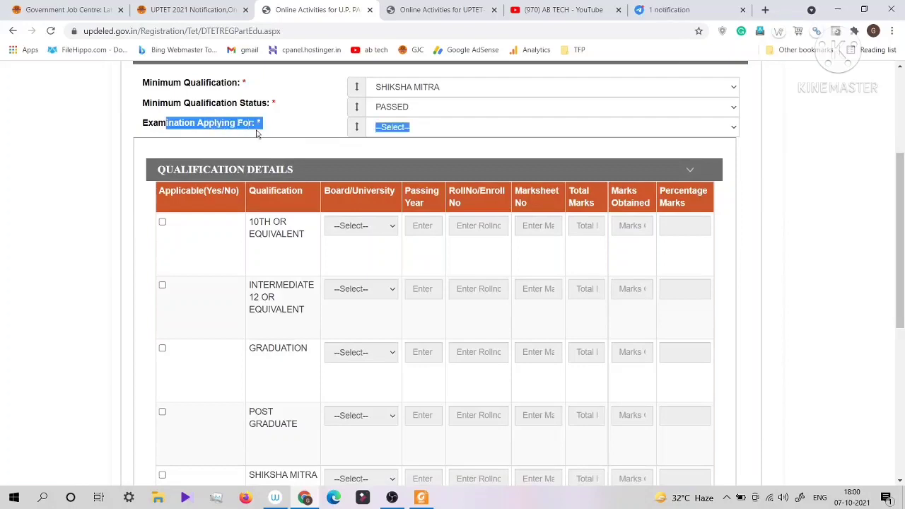
{"action": "left_click", "coordinate": [311, 128]}
{"action": "left_click", "coordinate": [394, 131]}
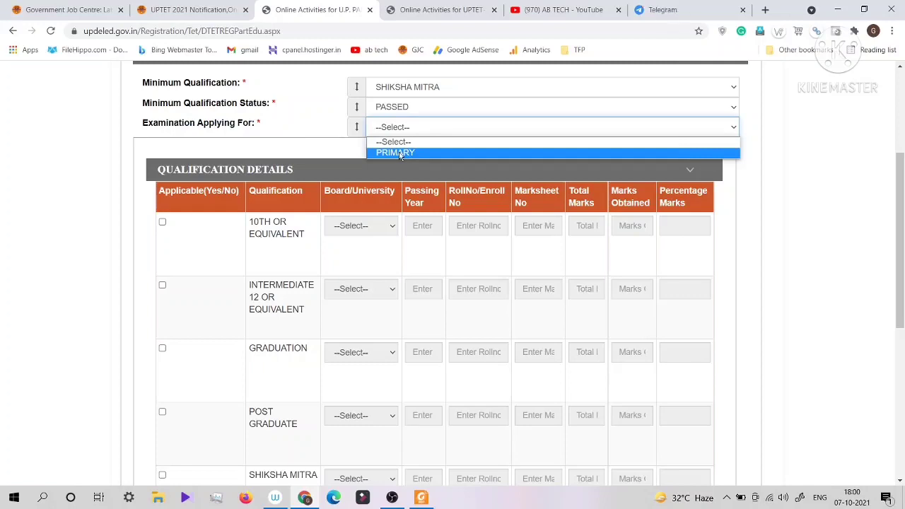
{"action": "left_click", "coordinate": [399, 154]}
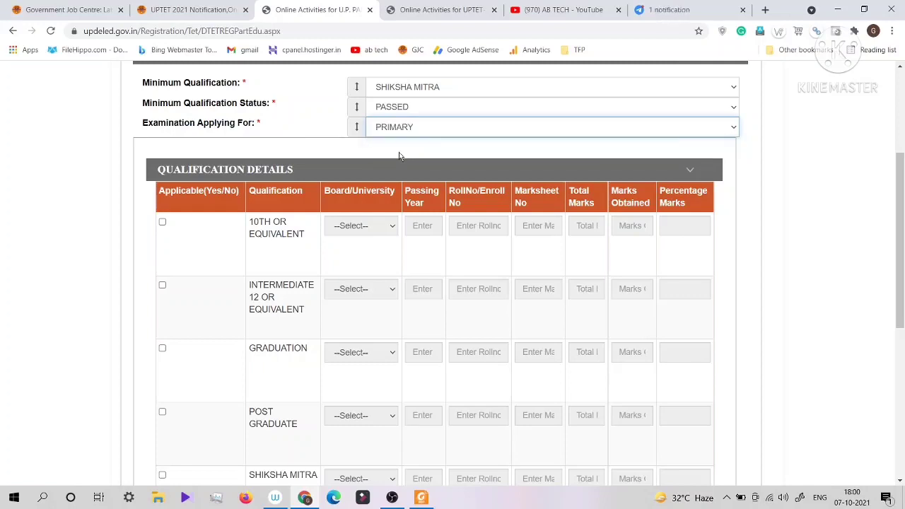
{"action": "left_click", "coordinate": [799, 221]}
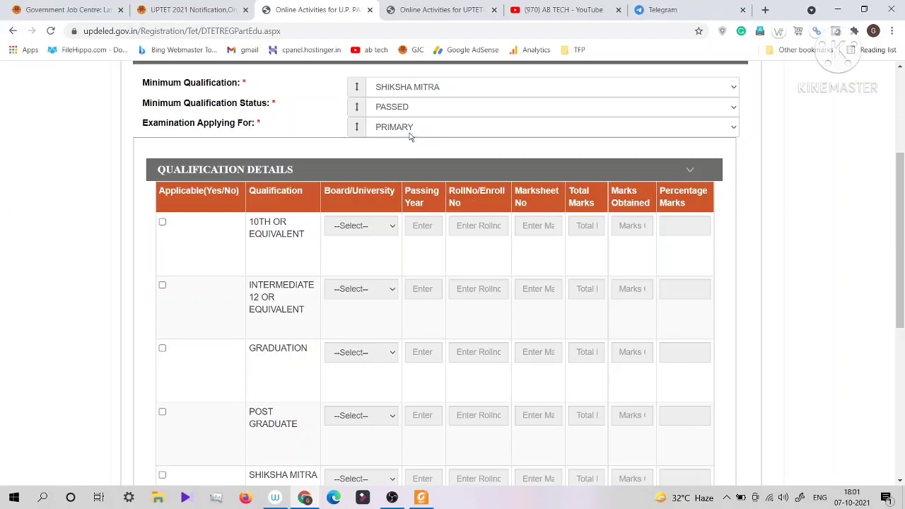
Step: Mark the 10th or equivalent qualification as applicable, with U.P. Board as its board and 2005 as the passing year
{"action": "mouse_move", "coordinate": [902, 282]}
{"action": "left_mouse_down"}
{"action": "mouse_move", "coordinate": [904, 336]}
{"action": "mouse_move", "coordinate": [904, 290]}
{"action": "left_mouse_up"}
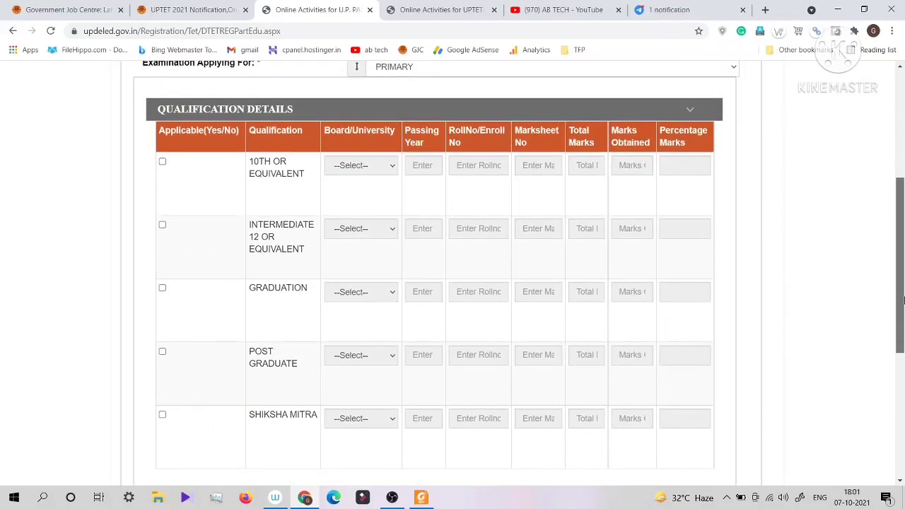
{"action": "left_click", "coordinate": [162, 163]}
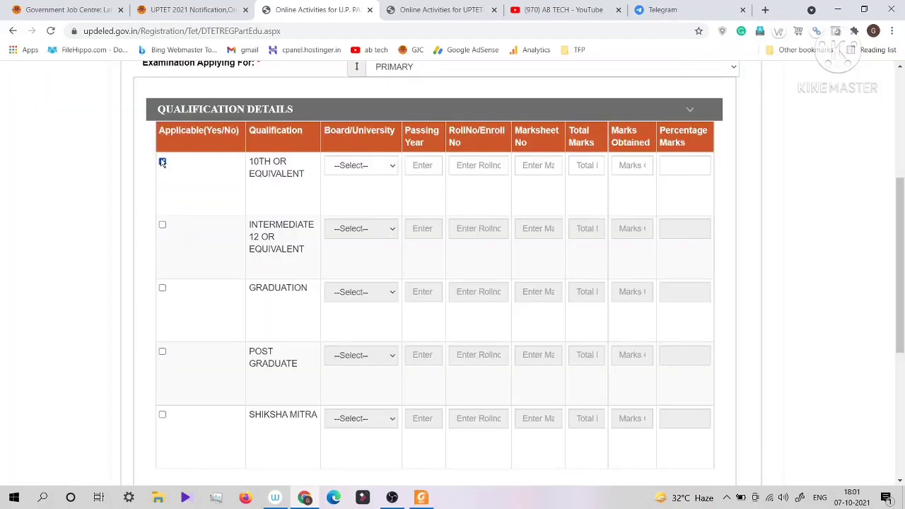
{"action": "left_click", "coordinate": [366, 167]}
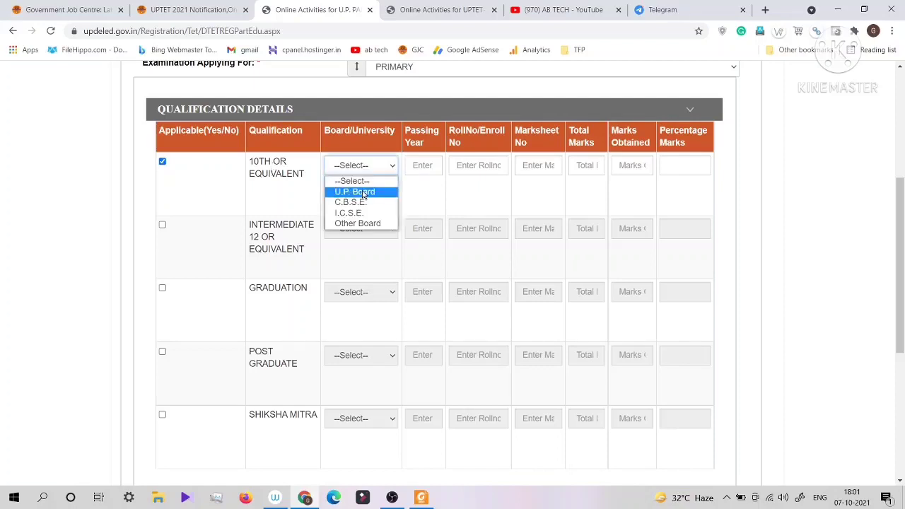
{"action": "left_click", "coordinate": [363, 193]}
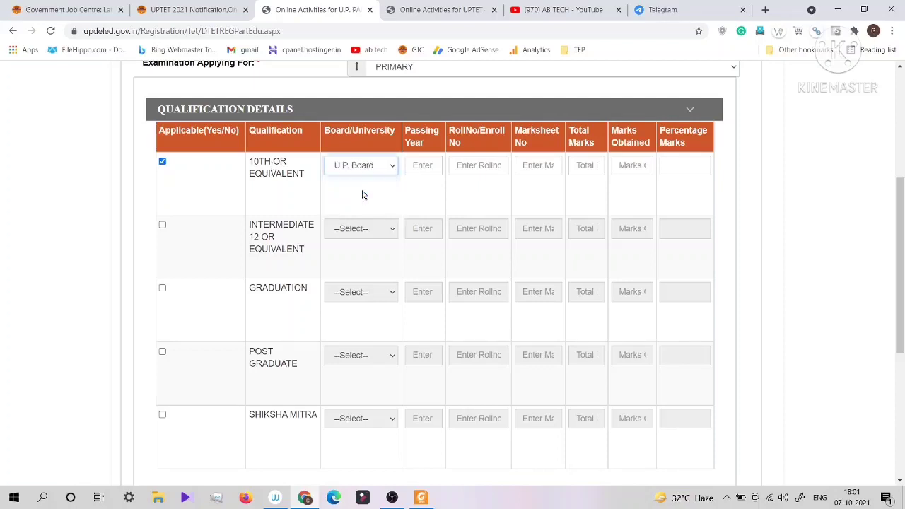
{"action": "left_click", "coordinate": [364, 194]}
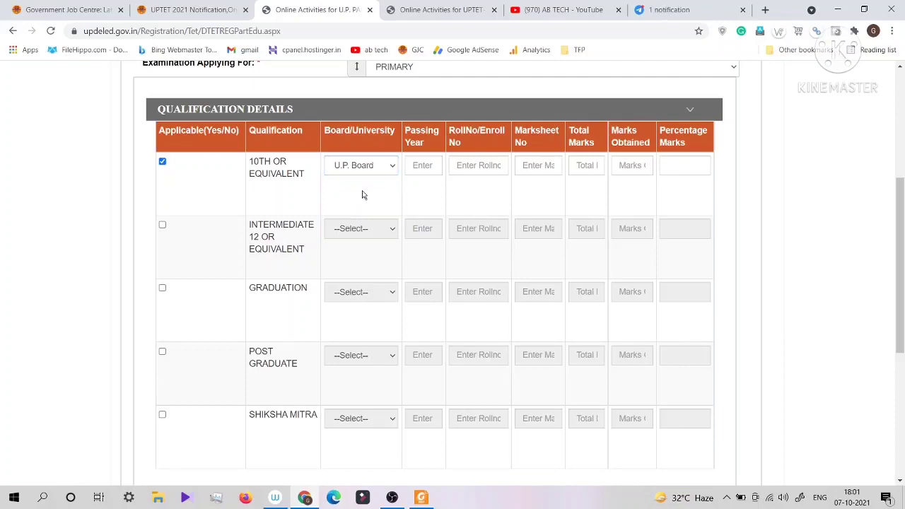
{"action": "left_click", "coordinate": [425, 168]}
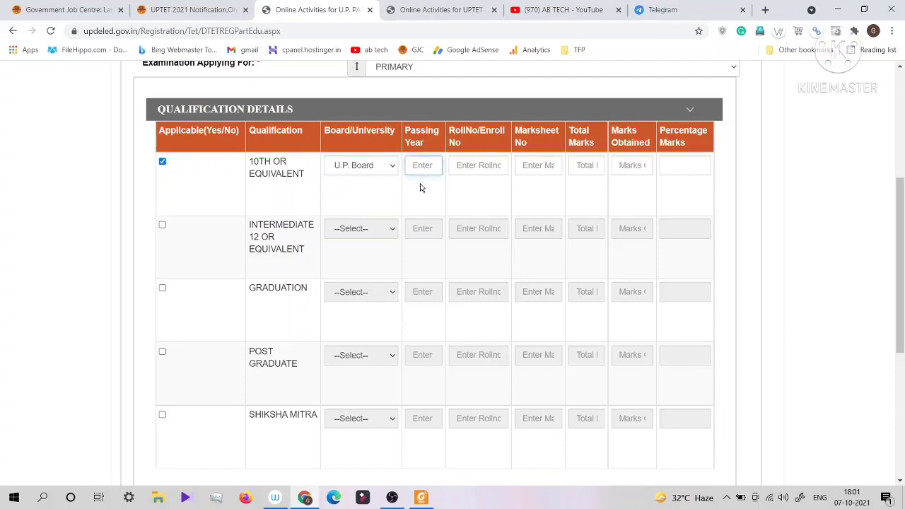
{"action": "type", "text": "200"}
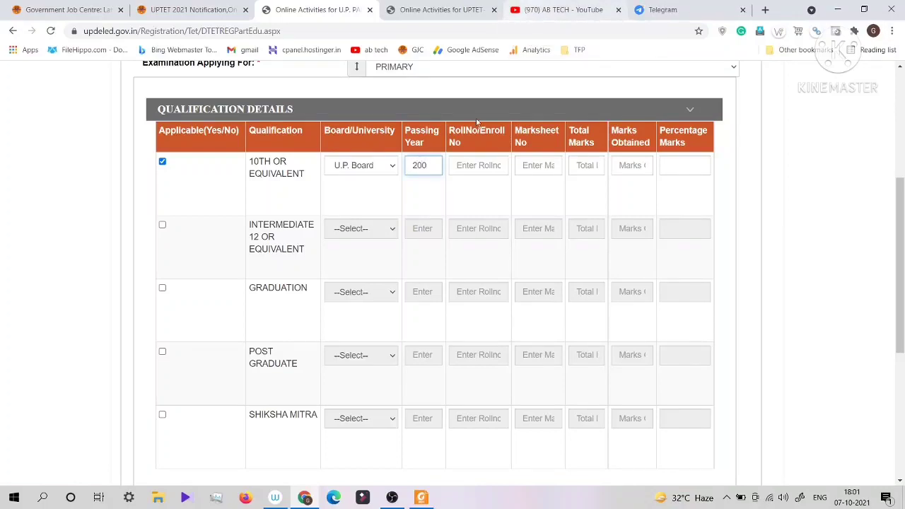
{"action": "type", "text": "5"}
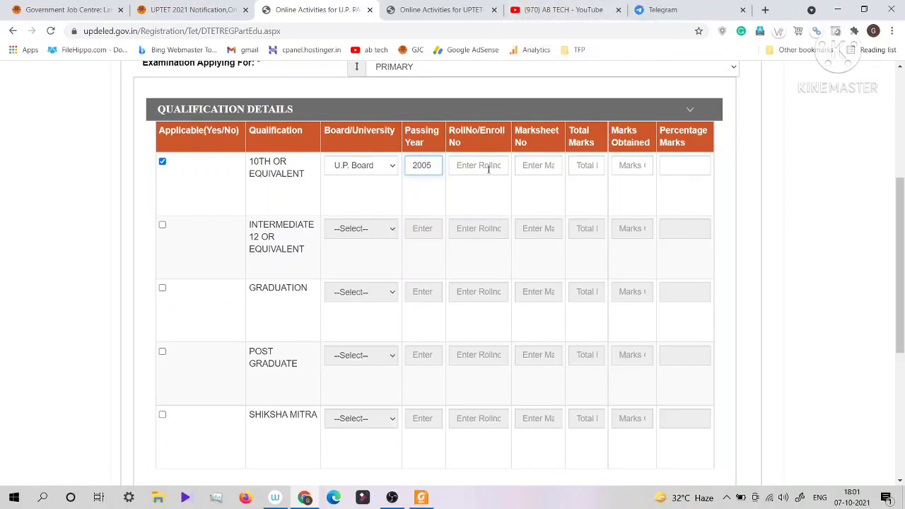
Step: Go through the roll number, marksheet number, total marks, marks obtained and percentage fields of the 10th qualification row
{"action": "left_click", "coordinate": [483, 168]}
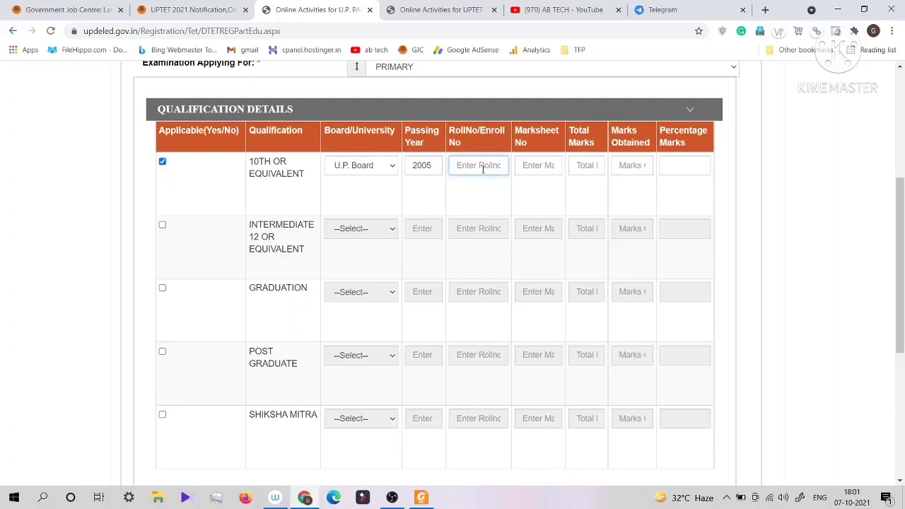
{"action": "left_click", "coordinate": [534, 167]}
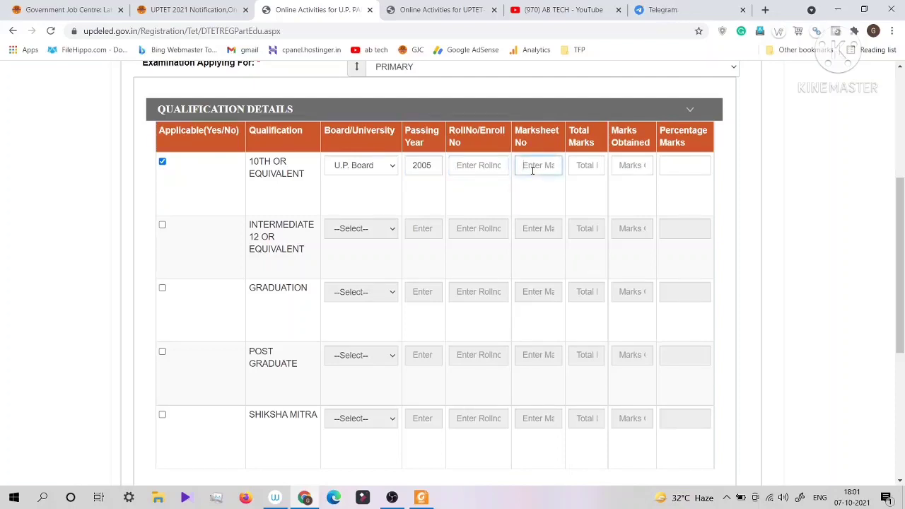
{"action": "left_click", "coordinate": [585, 169]}
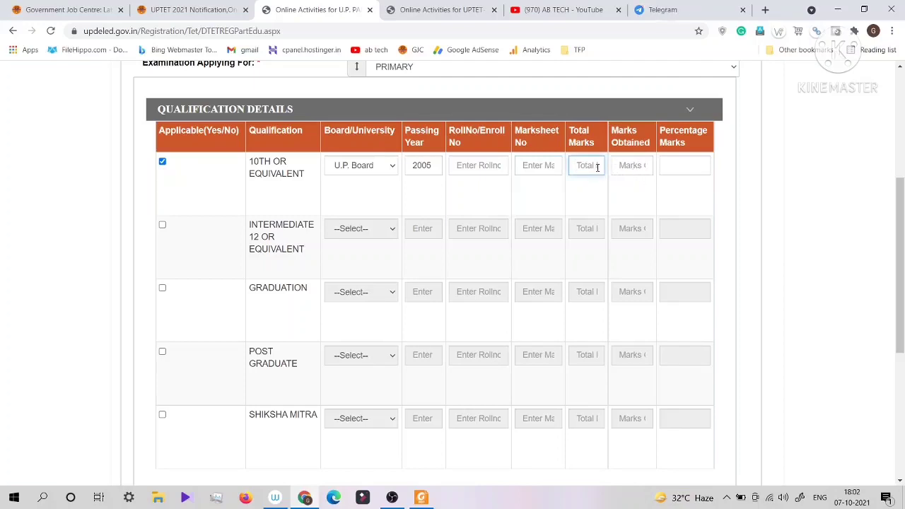
{"action": "left_click", "coordinate": [629, 166]}
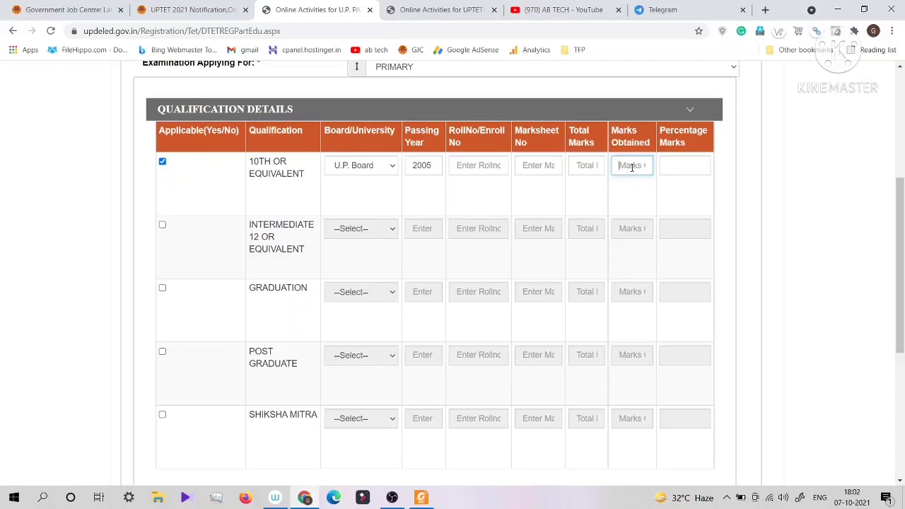
{"action": "left_click", "coordinate": [688, 172]}
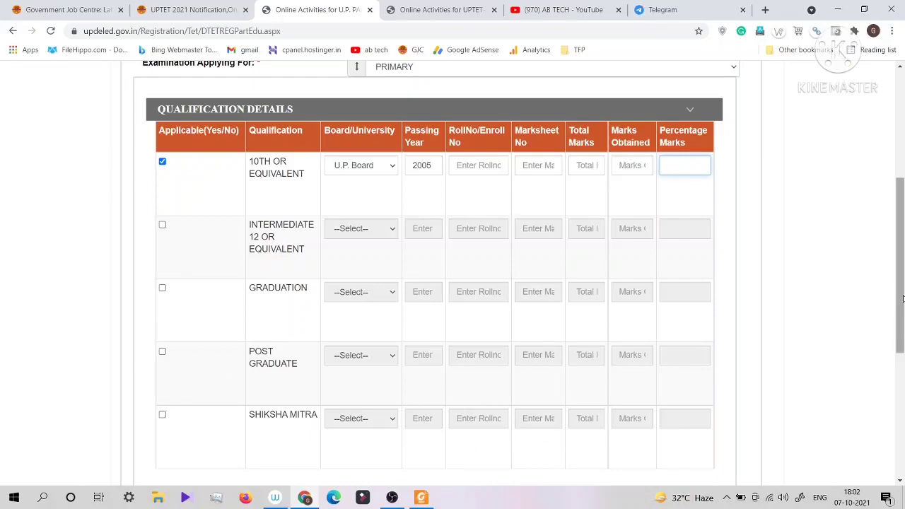
Step: Select KANPUR NAGAR as Examination Centre City1 below the qualification table
{"action": "left_click_drag", "start_coordinate": [903, 298], "coordinate": [902, 400]}
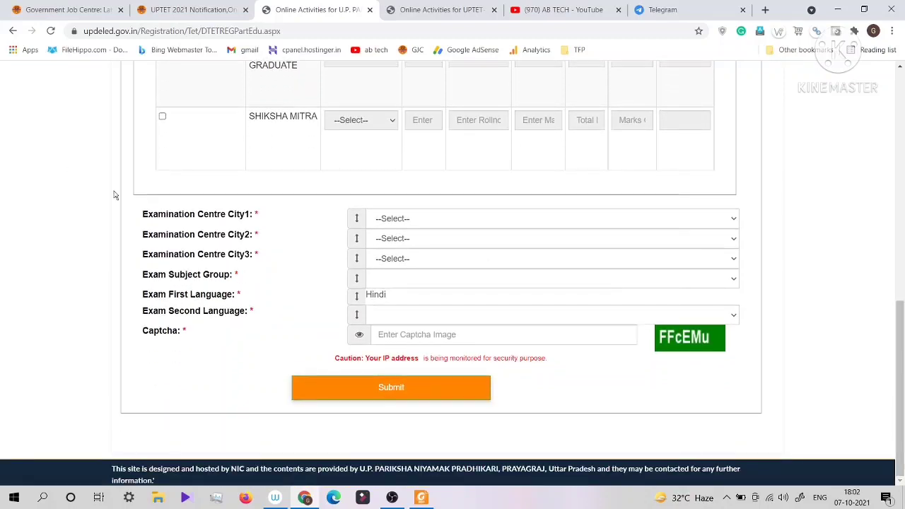
{"action": "left_click", "coordinate": [393, 222]}
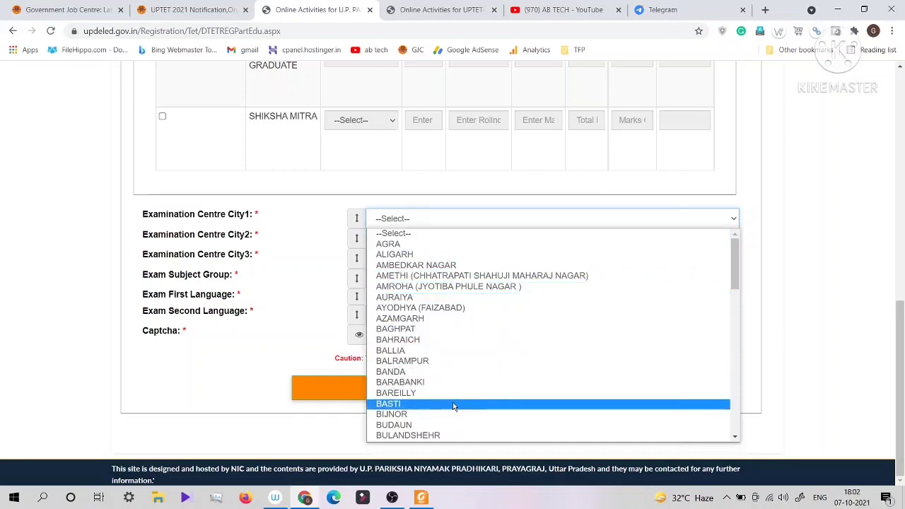
{"action": "key", "text": "k"}
{"action": "key", "text": "p"}
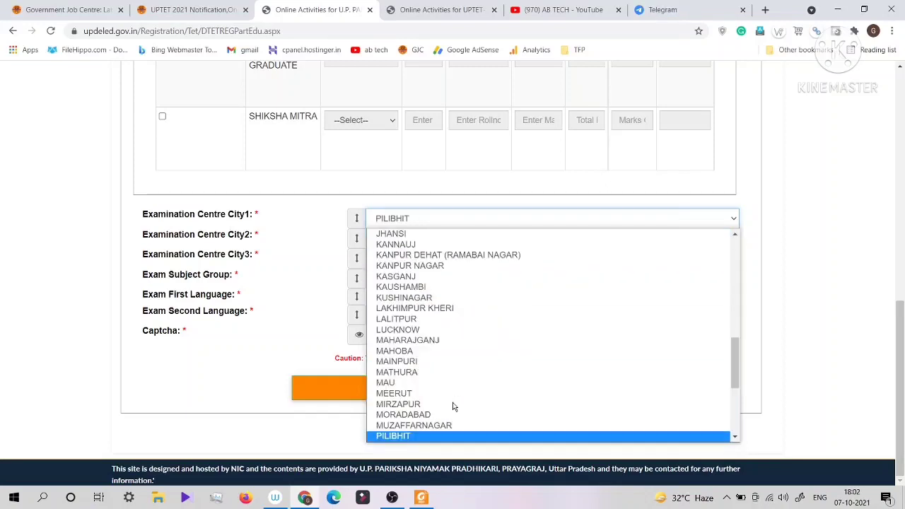
{"action": "key", "text": "k"}
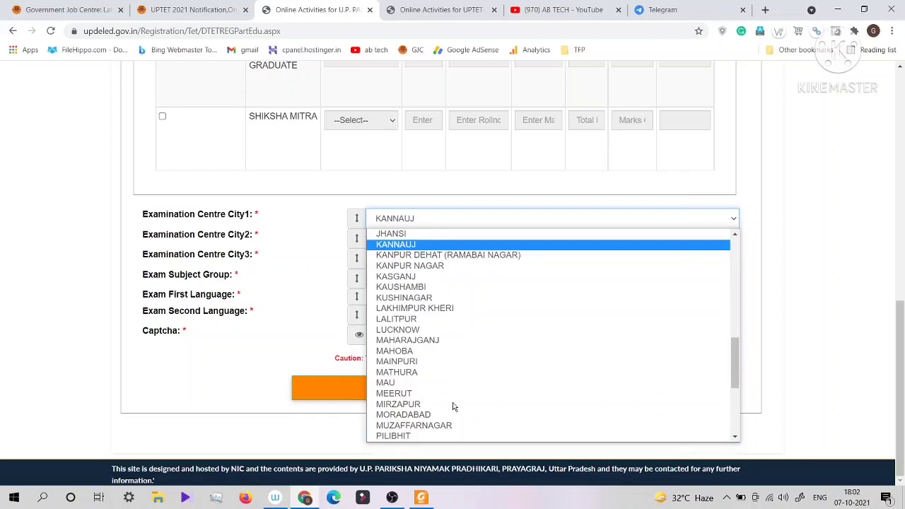
{"action": "key", "text": "Down"}
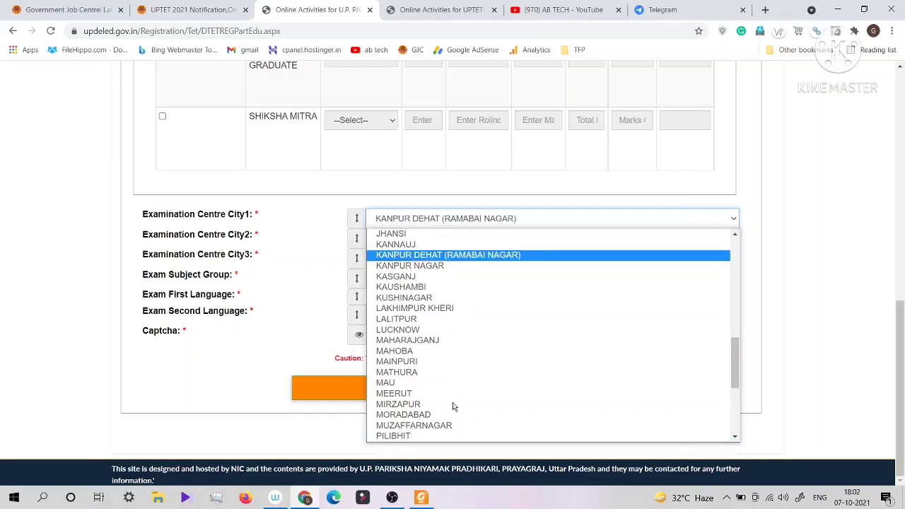
{"action": "left_click", "coordinate": [403, 266]}
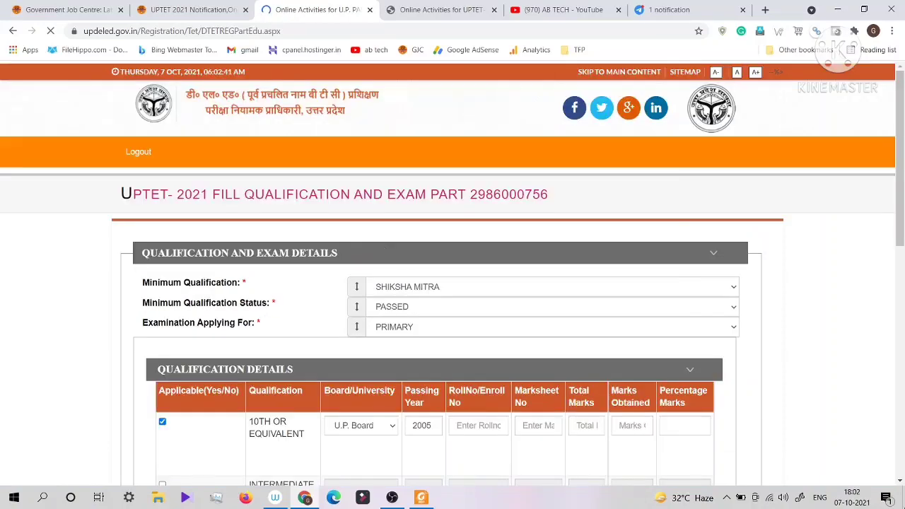
Step: Select KANPUR DEHAT (RAMABAI NAGAR) as Examination Centre City2
{"action": "left_click_drag", "start_coordinate": [900, 235], "coordinate": [901, 424]}
{"action": "left_click", "coordinate": [382, 247]}
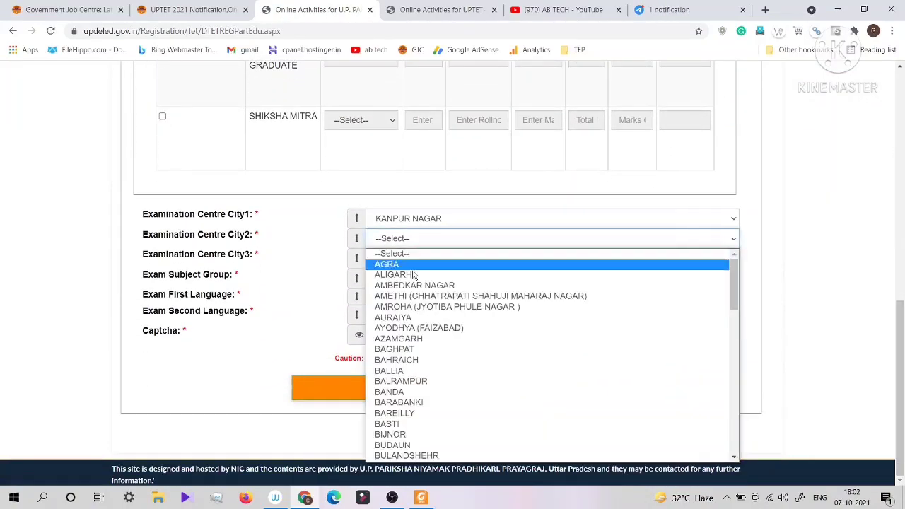
{"action": "key", "text": "k"}
{"action": "key", "text": "Down"}
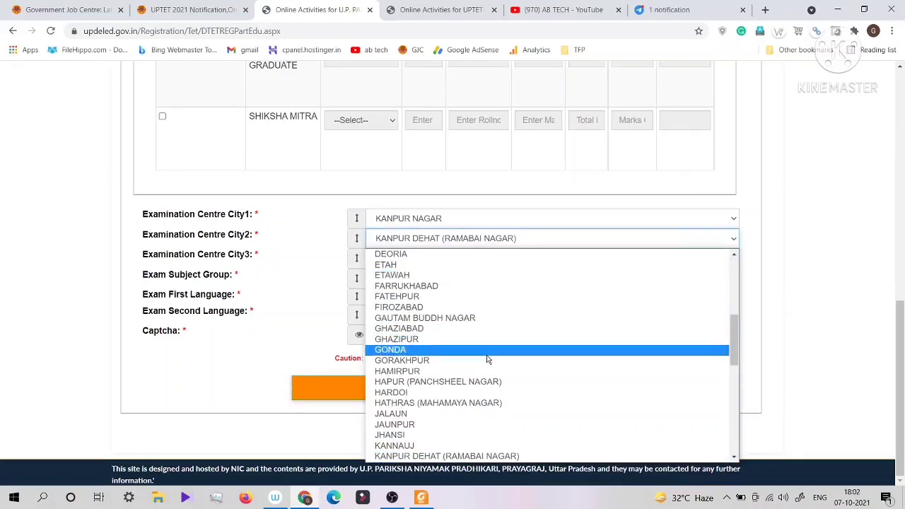
{"action": "left_click", "coordinate": [426, 457]}
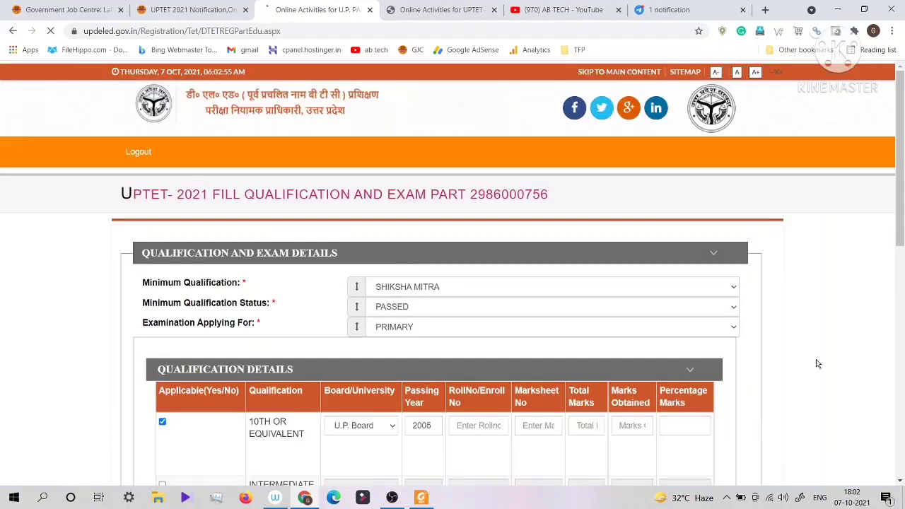
{"action": "scroll", "coordinate": [849, 406], "scroll_direction": "down", "scroll_amount": 8}
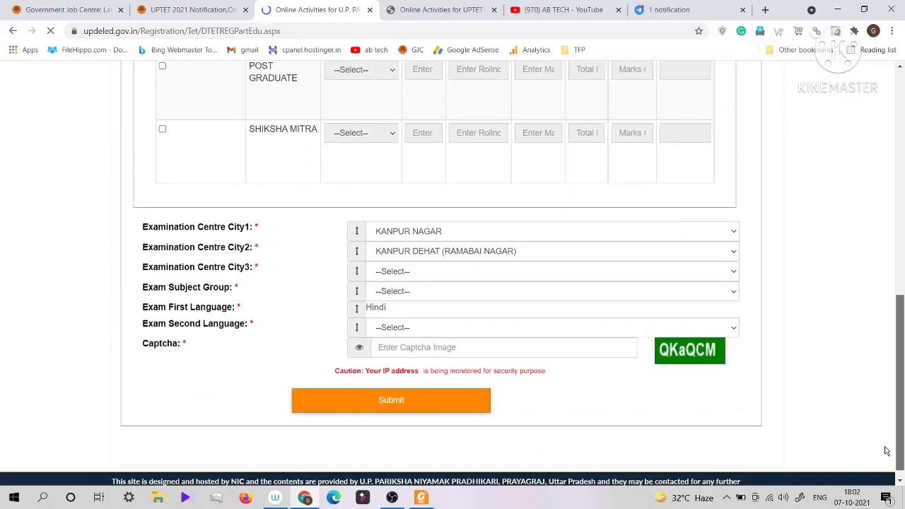
Step: Select FATEHPUR as Examination Centre City3 on the qualification and exam form
{"action": "left_click", "coordinate": [388, 274]}
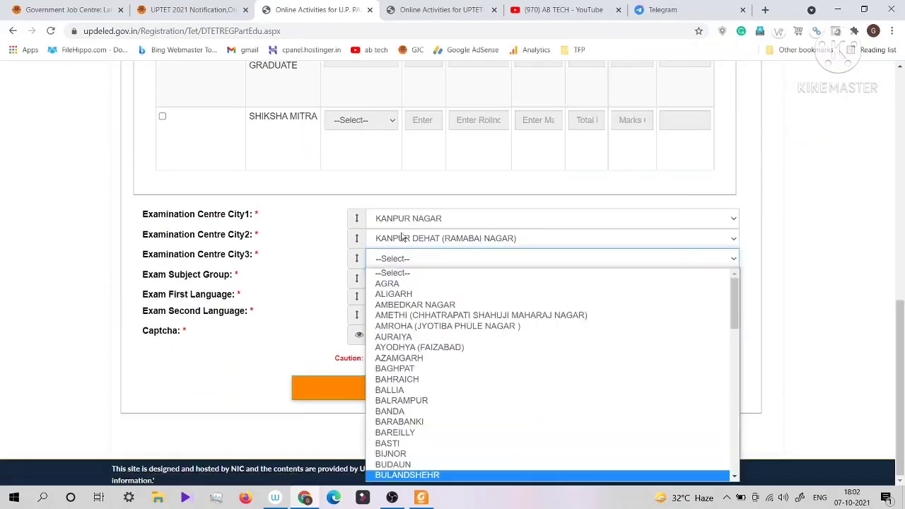
{"action": "key", "text": "f"}
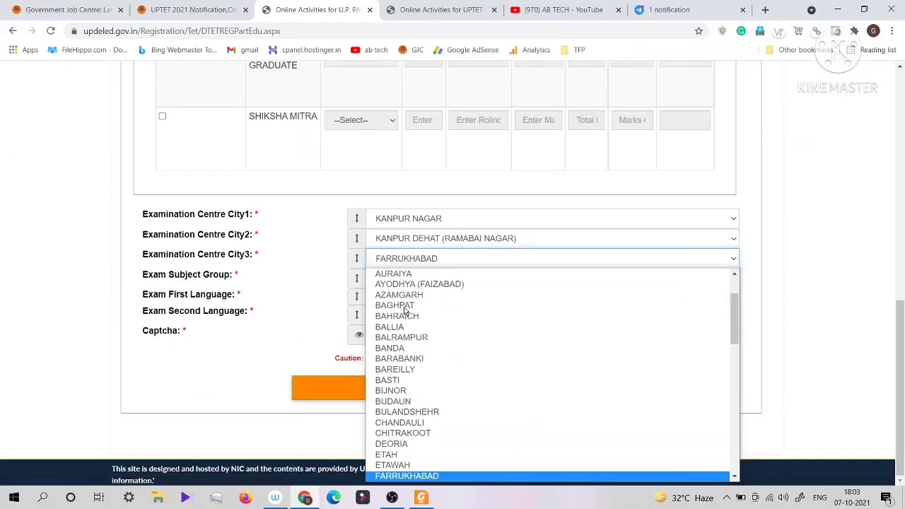
{"action": "key", "text": "Down"}
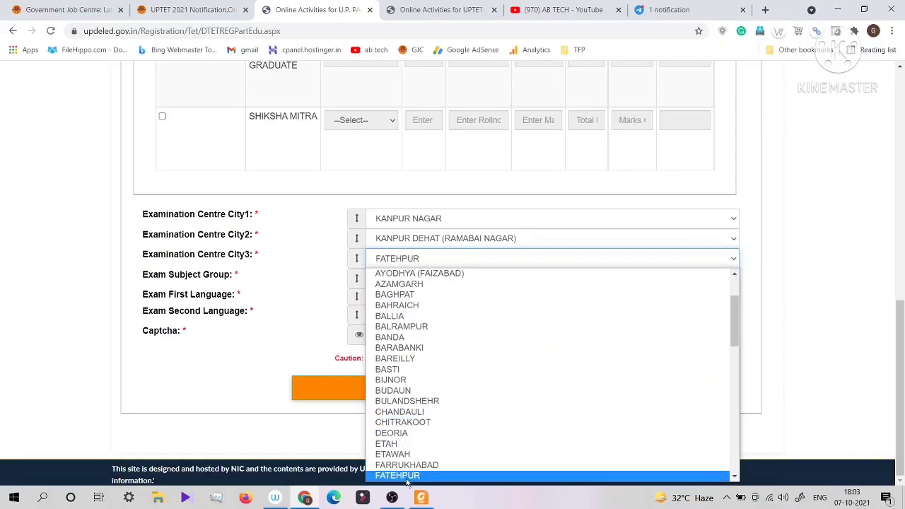
{"action": "left_click", "coordinate": [331, 276]}
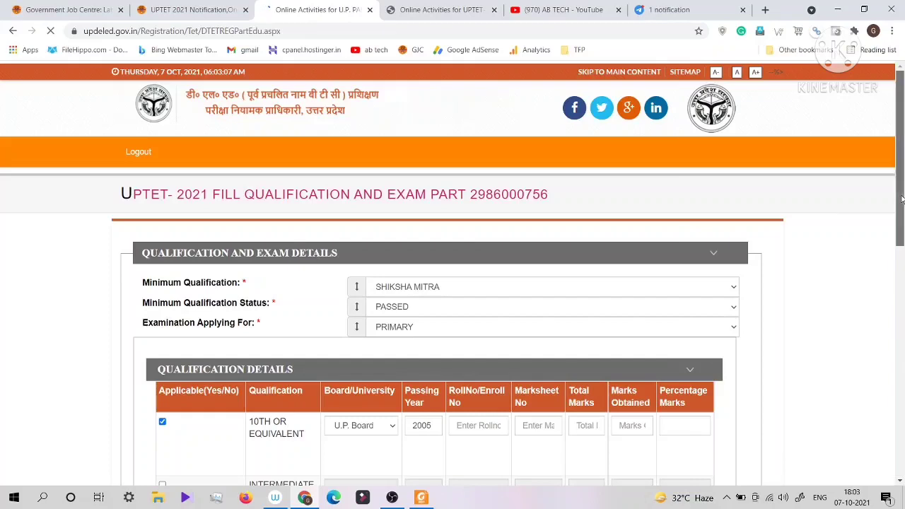
Step: Set the Exam Subject Group to ARTS below the examination centre choices
{"action": "scroll", "coordinate": [891, 360], "scroll_direction": "down", "scroll_amount": 7}
{"action": "scroll", "coordinate": [879, 413], "scroll_direction": "down", "scroll_amount": 1}
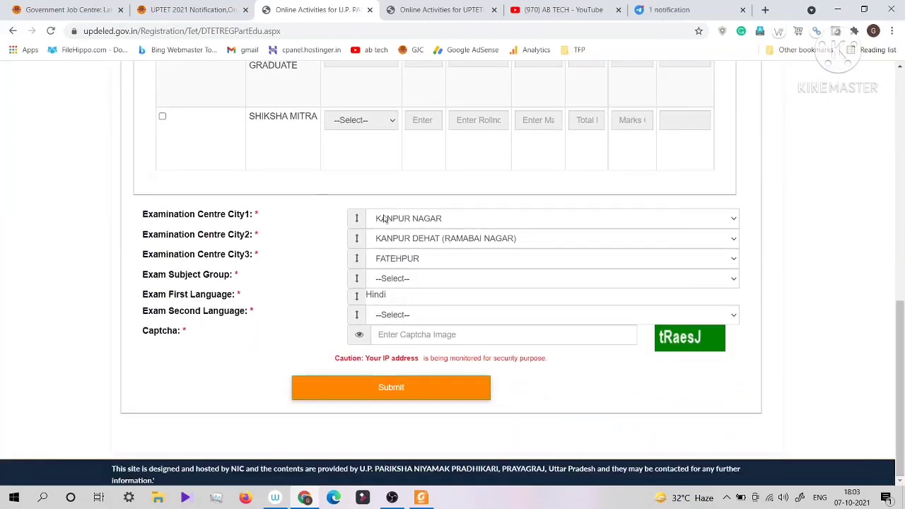
{"action": "left_click", "coordinate": [392, 281]}
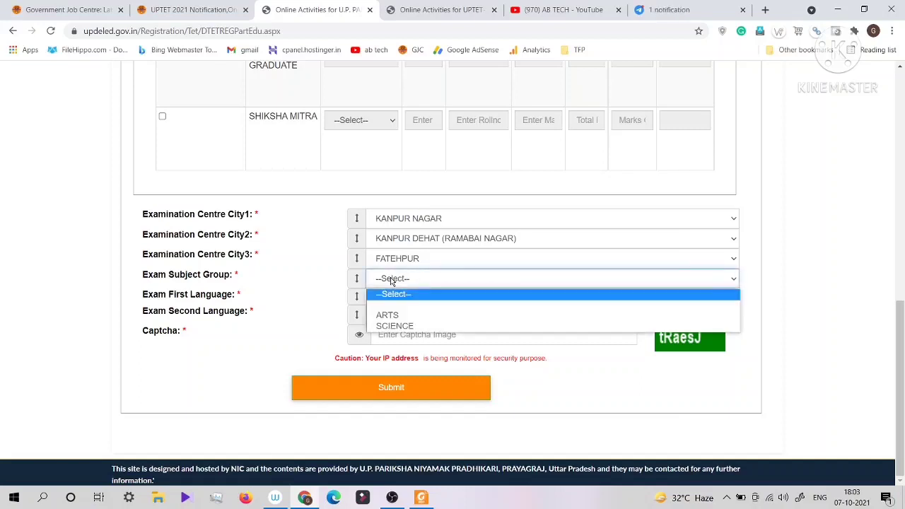
{"action": "left_click", "coordinate": [390, 316]}
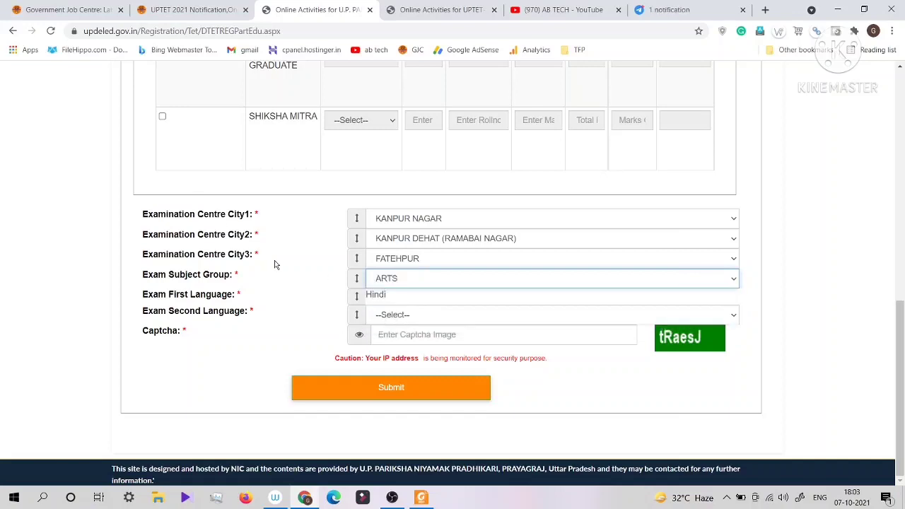
{"action": "left_click", "coordinate": [298, 268]}
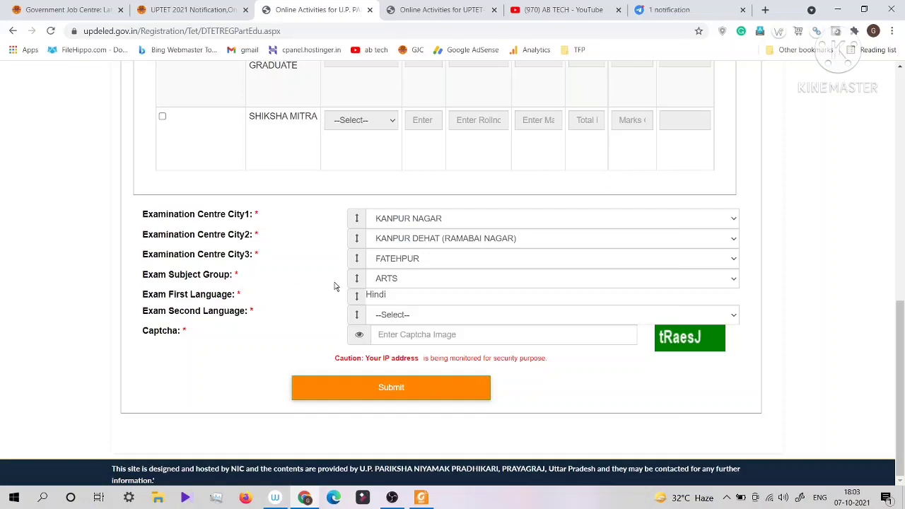
Step: Choose SANSKRIT as the Exam Second Language and make the captcha field ready for entry
{"action": "left_click", "coordinate": [408, 315]}
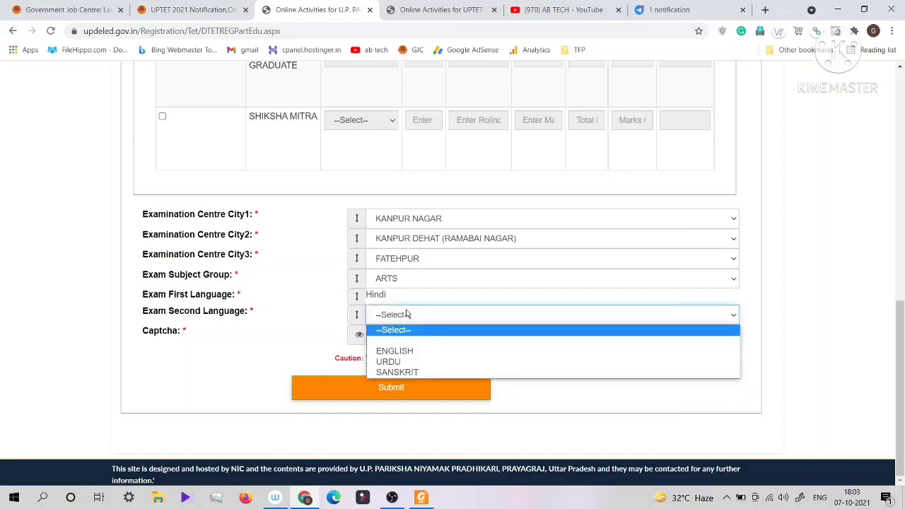
{"action": "left_click", "coordinate": [411, 373]}
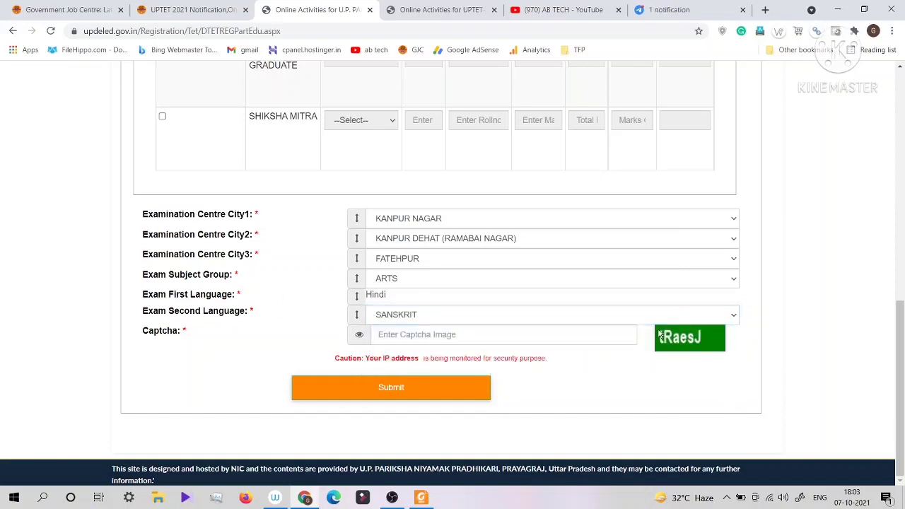
{"action": "left_click", "coordinate": [438, 333]}
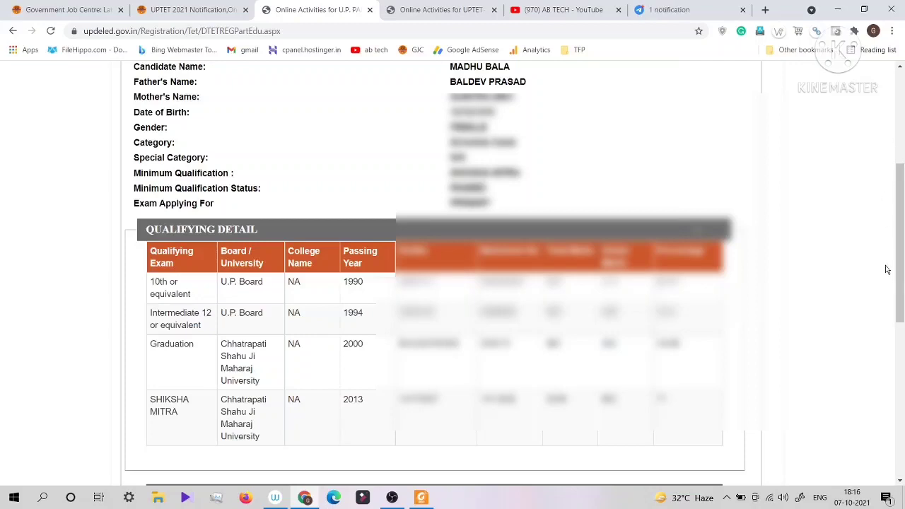
Step: Review the personal details and the qualifying detail table, including the College Name column, on the entry review page
{"action": "scroll", "coordinate": [900, 248], "scroll_direction": "up", "scroll_amount": 2}
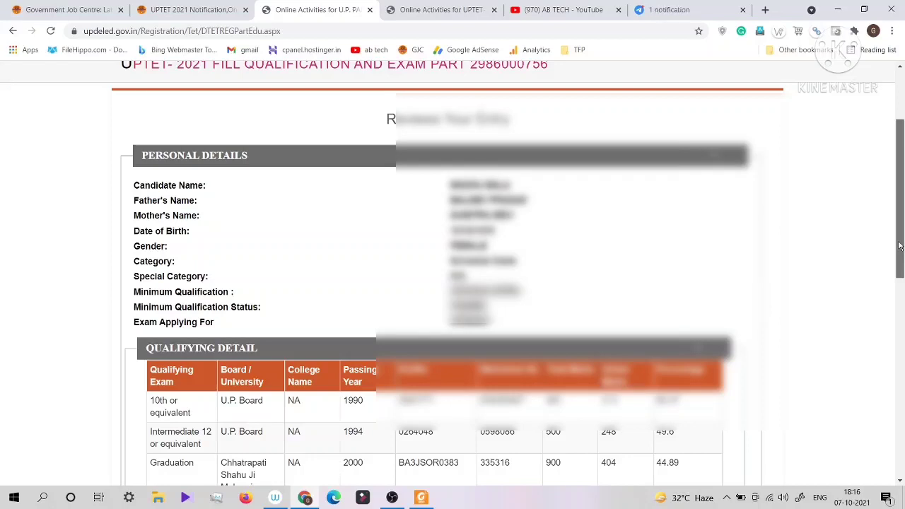
{"action": "left_click_drag", "start_coordinate": [900, 245], "coordinate": [883, 309]}
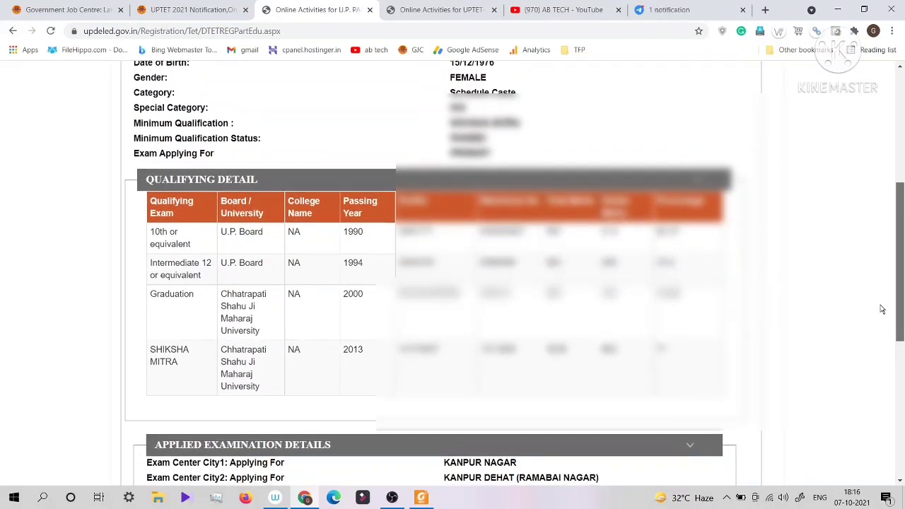
{"action": "scroll", "coordinate": [883, 310], "scroll_direction": "down", "scroll_amount": 1}
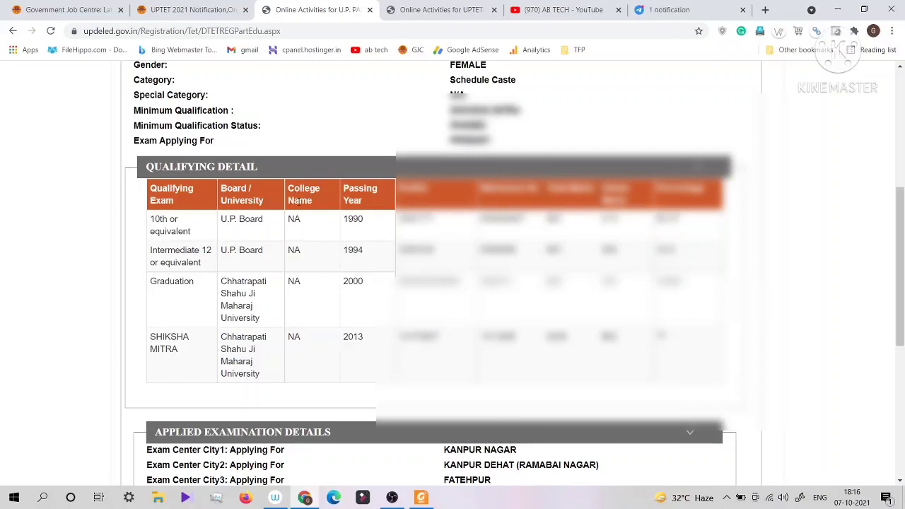
{"action": "left_click_drag", "start_coordinate": [293, 189], "coordinate": [305, 188]}
{"action": "left_click_drag", "start_coordinate": [286, 231], "coordinate": [302, 282]}
{"action": "left_click", "coordinate": [289, 282]}
{"action": "left_click", "coordinate": [293, 347]}
{"action": "left_click_drag", "start_coordinate": [287, 338], "coordinate": [298, 340]}
{"action": "left_click", "coordinate": [762, 314]}
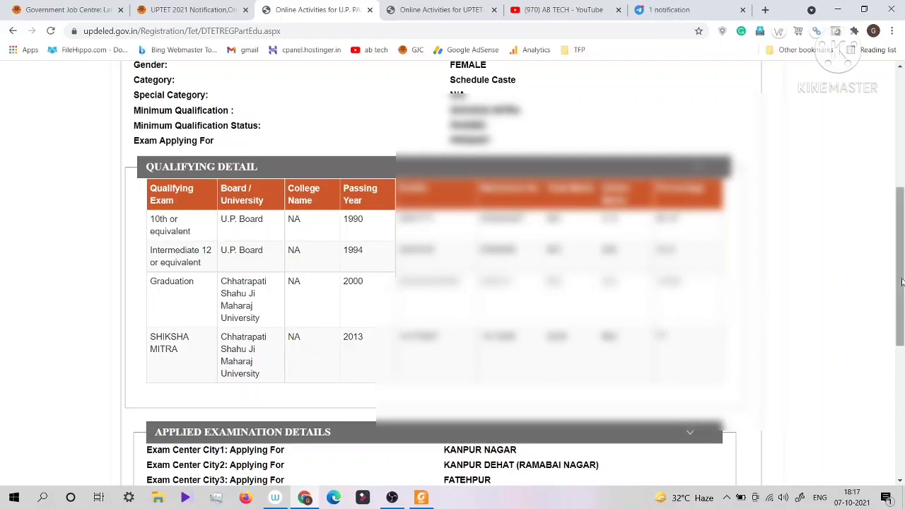
Step: Agree to the declaration below the applied examination details and make the final submission of the form
{"action": "left_click_drag", "start_coordinate": [897, 280], "coordinate": [893, 397]}
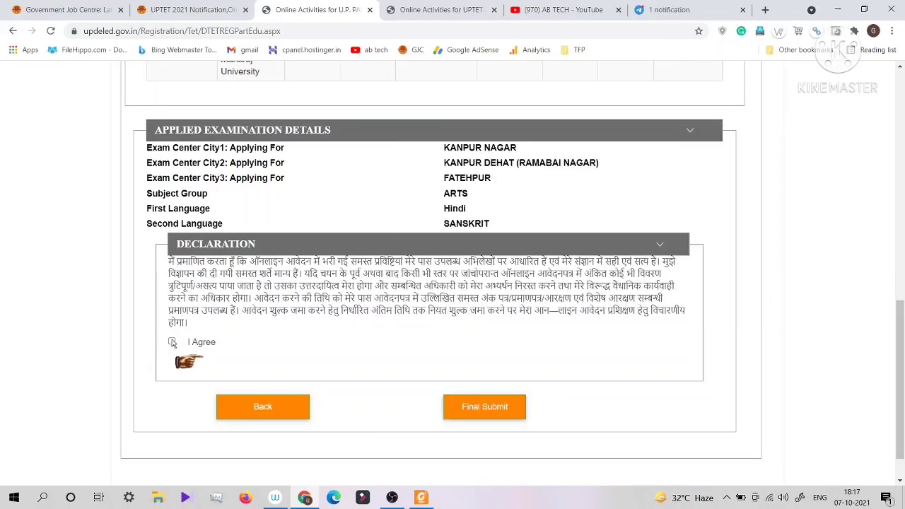
{"action": "left_click", "coordinate": [173, 342]}
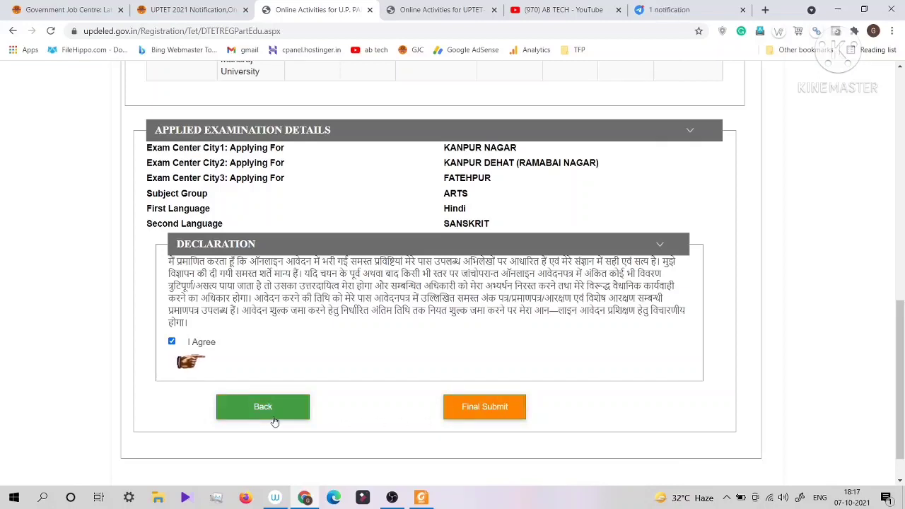
{"action": "left_click", "coordinate": [463, 409]}
{"action": "left_click", "coordinate": [499, 297]}
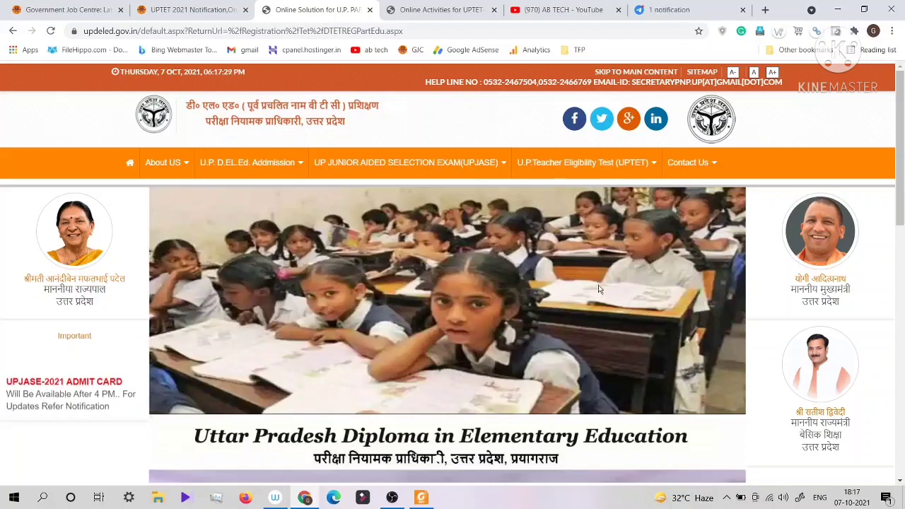
Step: Go through the one-time password and new password fields on the candidate password change page
{"action": "mouse_move", "coordinate": [895, 168]}
{"action": "left_mouse_down"}
{"action": "mouse_move", "coordinate": [890, 298]}
{"action": "mouse_move", "coordinate": [875, 365]}
{"action": "mouse_move", "coordinate": [891, 160]}
{"action": "left_mouse_up"}
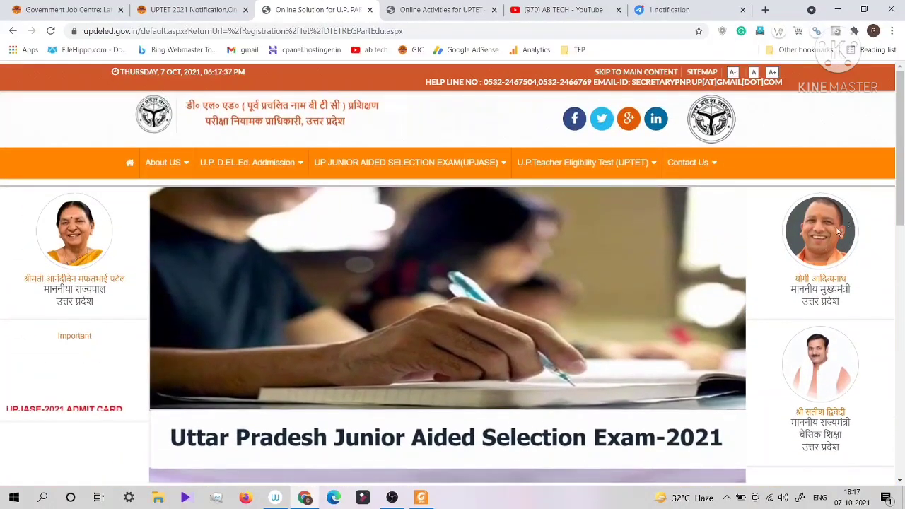
{"action": "mouse_move", "coordinate": [539, 163]}
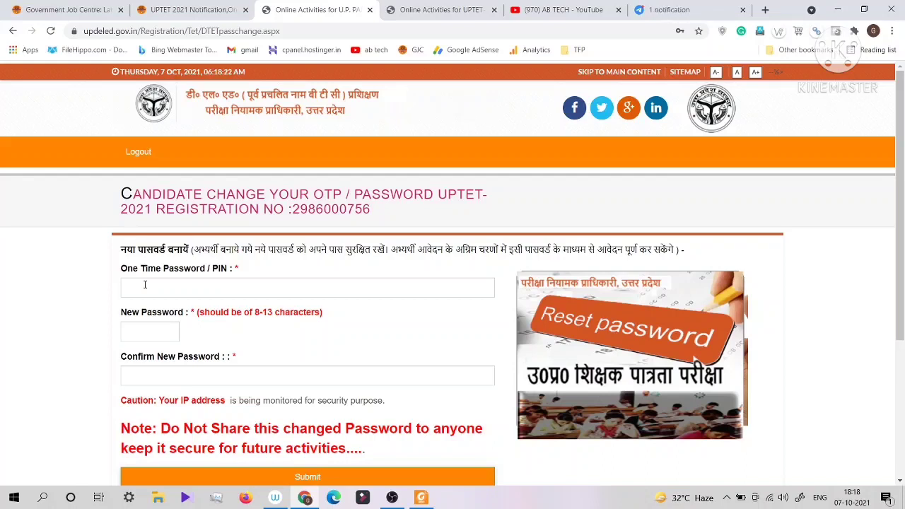
{"action": "left_click", "coordinate": [145, 285]}
{"action": "left_click", "coordinate": [67, 291]}
{"action": "left_click", "coordinate": [139, 333]}
{"action": "left_click", "coordinate": [95, 331]}
{"action": "mouse_move", "coordinate": [900, 216]}
{"action": "left_mouse_down"}
{"action": "mouse_move", "coordinate": [901, 274]}
{"action": "mouse_move", "coordinate": [901, 226]}
{"action": "left_mouse_up"}
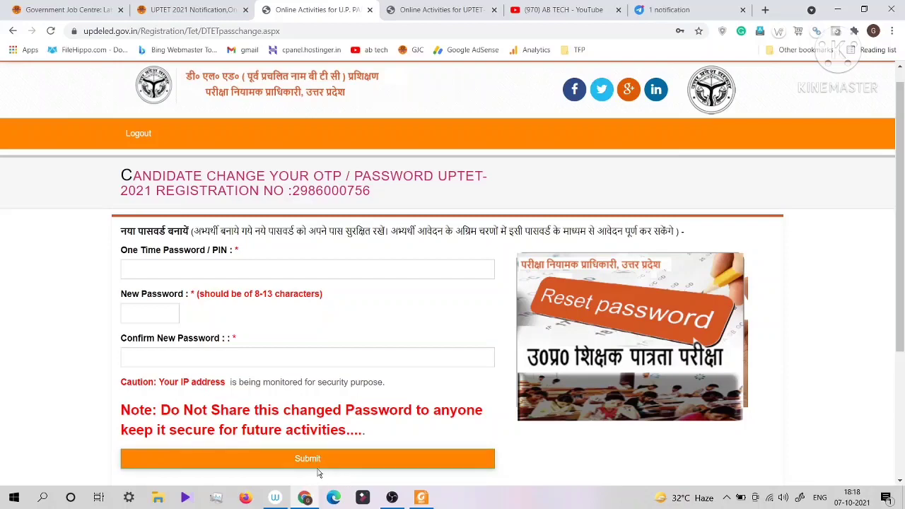
Step: Submit the password change with the saved one-time password and a confirmed new password, and update the browser's stored password
{"action": "left_click", "coordinate": [144, 263]}
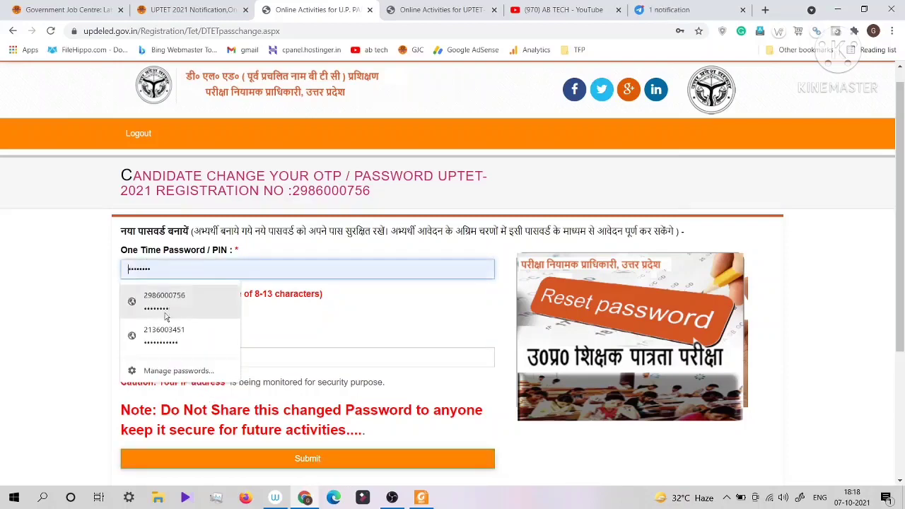
{"action": "left_click", "coordinate": [153, 301]}
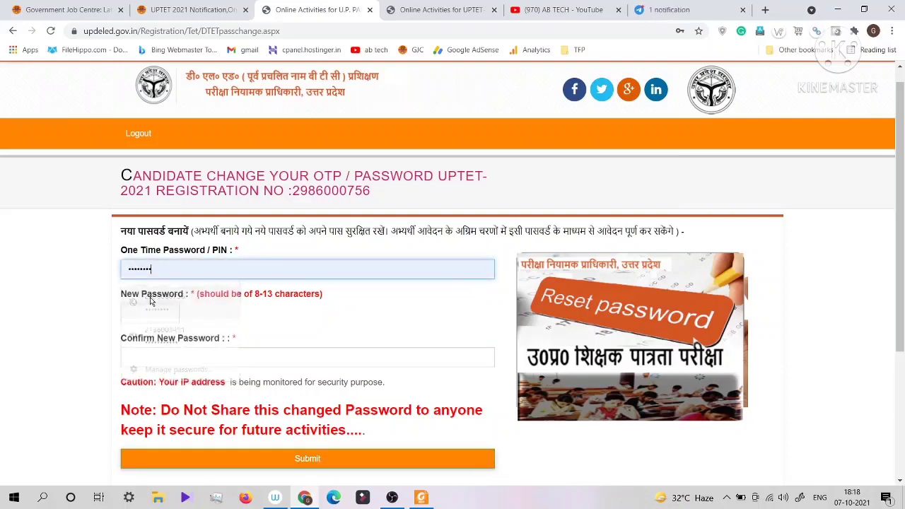
{"action": "left_click", "coordinate": [143, 312]}
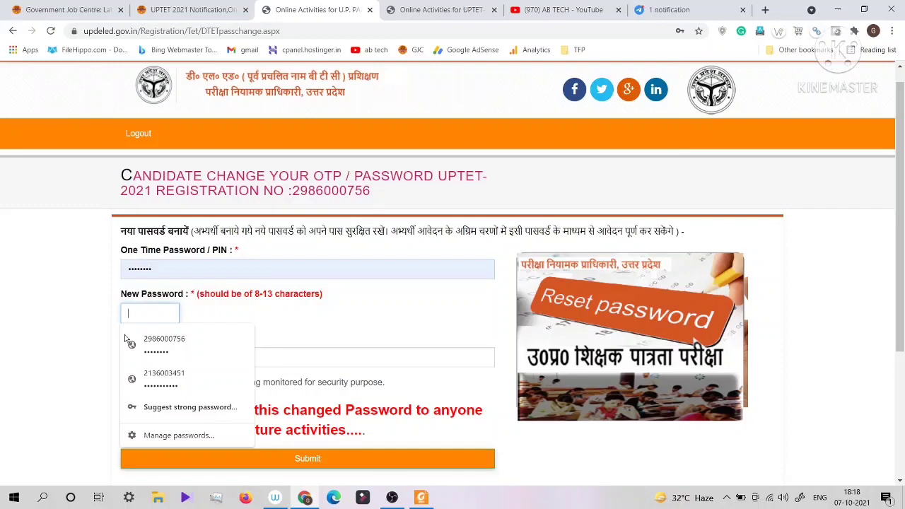
{"action": "left_click", "coordinate": [62, 375]}
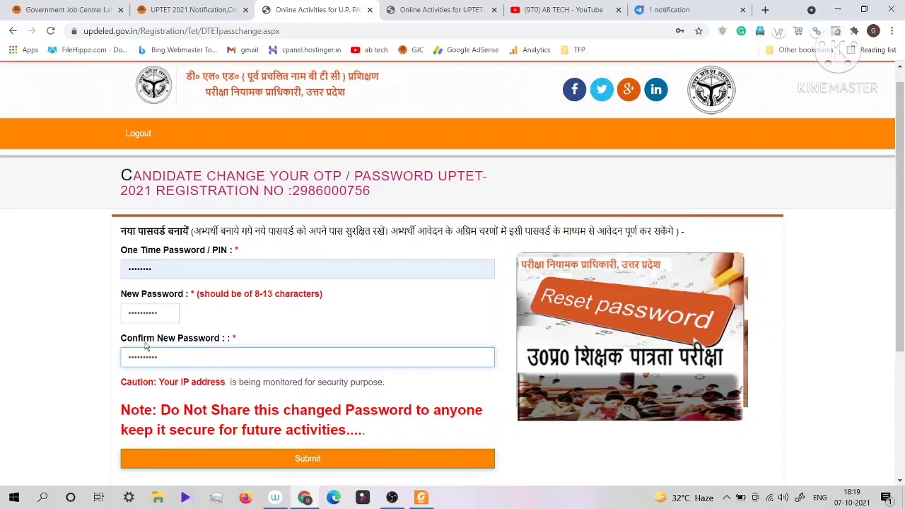
{"action": "left_click", "coordinate": [308, 461]}
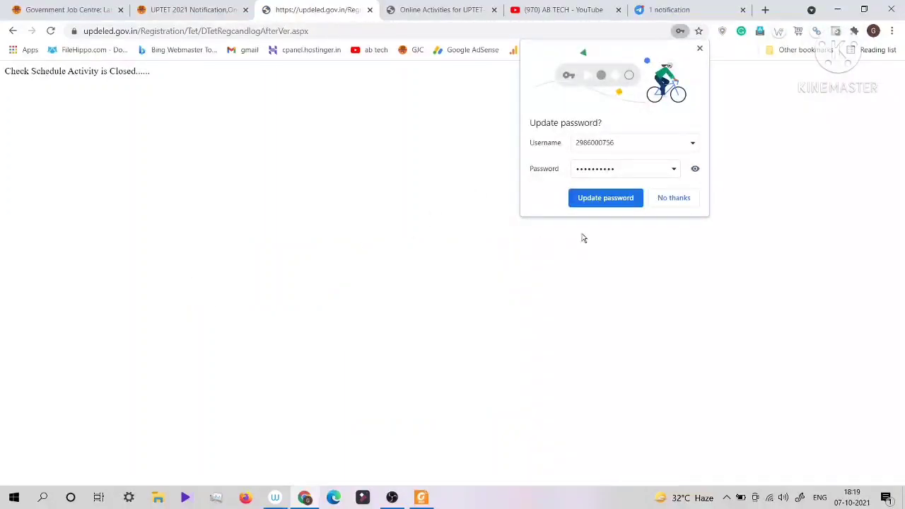
{"action": "left_click", "coordinate": [595, 205]}
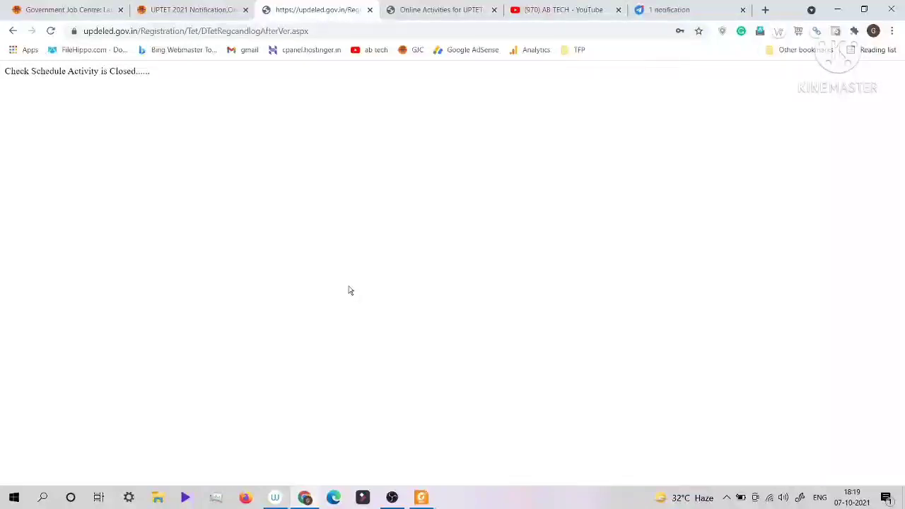
Step: Read the message on the page opened after the password change and reload the page
{"action": "left_click_drag", "start_coordinate": [42, 71], "coordinate": [133, 73]}
{"action": "left_click", "coordinate": [59, 96]}
{"action": "left_click", "coordinate": [53, 32]}
Step: Switch to the browser tab with the registration verification page and open UPTET Registration from the candidate services
{"action": "left_click", "coordinate": [409, 11]}
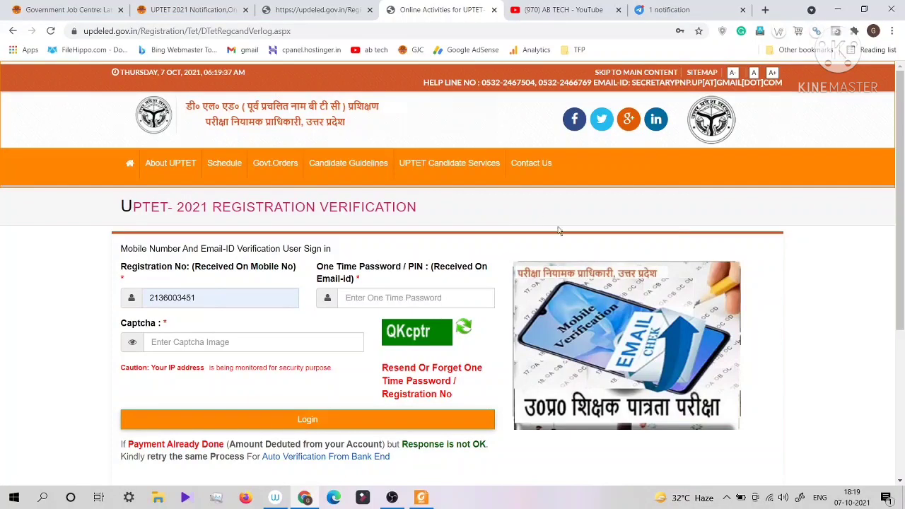
{"action": "left_click", "coordinate": [348, 297]}
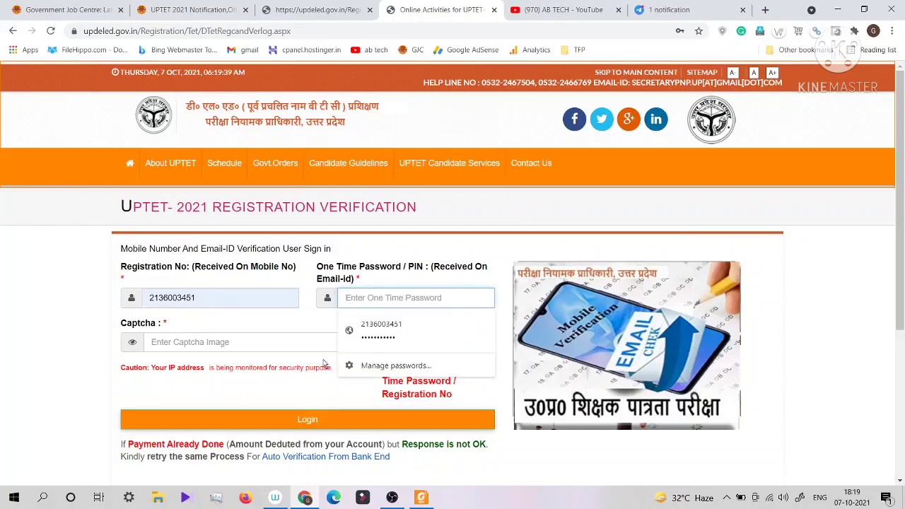
{"action": "mouse_move", "coordinate": [430, 168]}
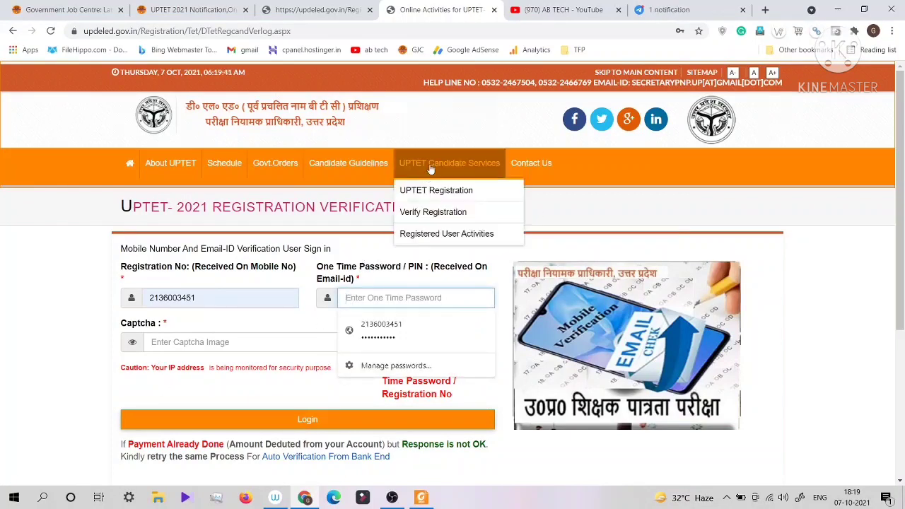
{"action": "left_click", "coordinate": [446, 191]}
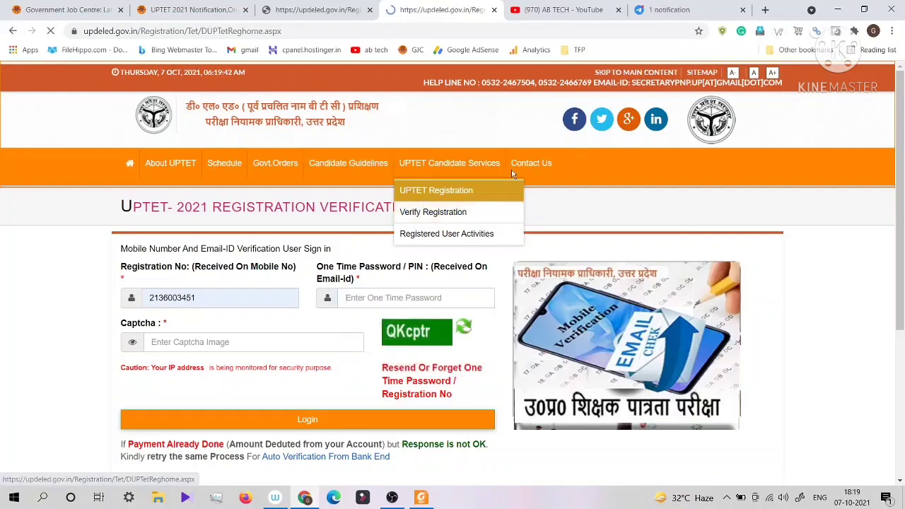
Step: Try to open Pay Registration Fee from the Registration Form list, and return to the previous browser tab
{"action": "left_click_drag", "start_coordinate": [901, 142], "coordinate": [825, 309]}
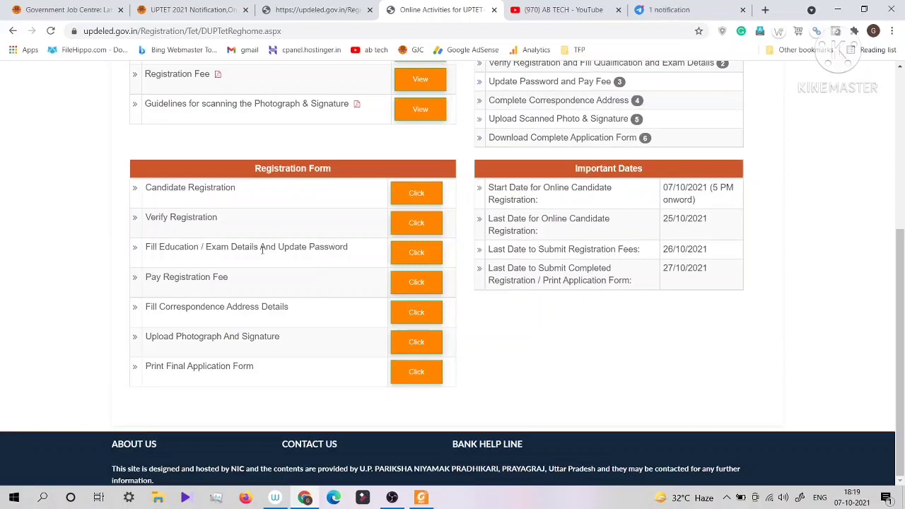
{"action": "left_click_drag", "start_coordinate": [163, 247], "coordinate": [429, 256]}
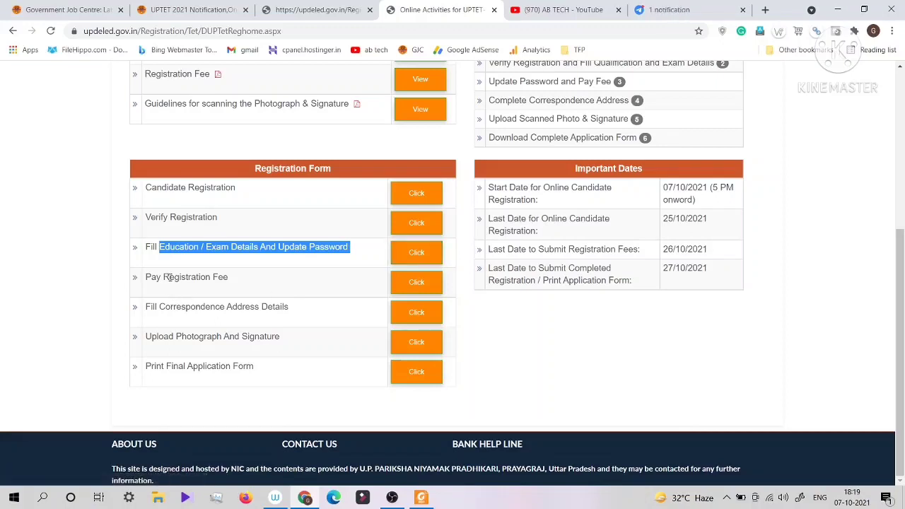
{"action": "left_click", "coordinate": [418, 283]}
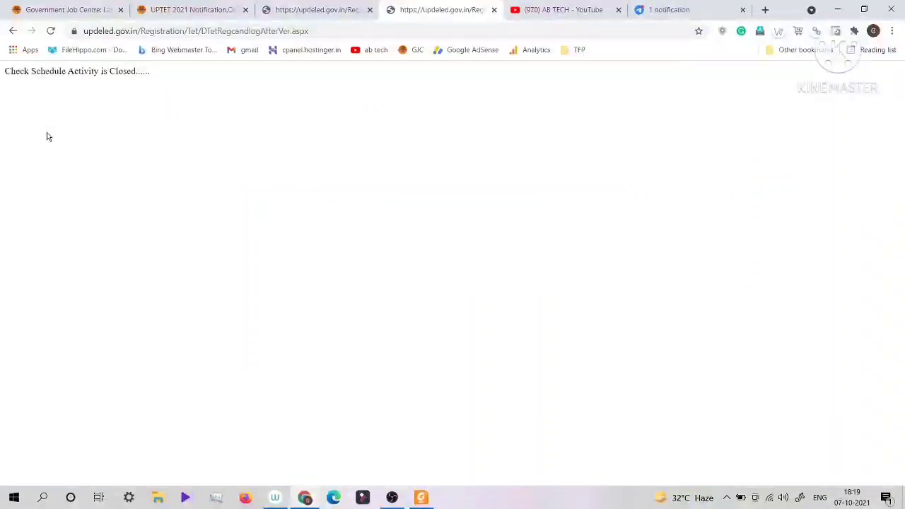
{"action": "left_click", "coordinate": [294, 10]}
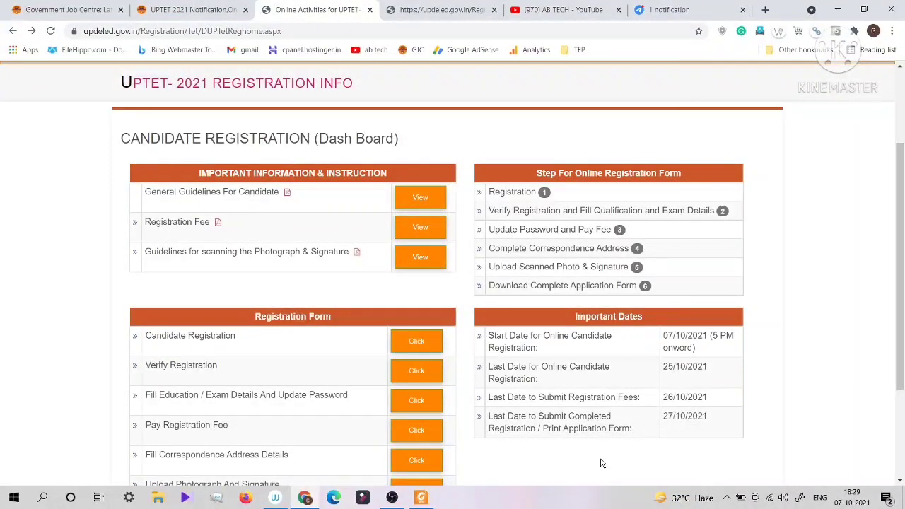
Step: Examine the Update Password and Pay Fee entry in the online registration steps on the candidate dashboard
{"action": "left_click_drag", "start_coordinate": [900, 376], "coordinate": [901, 342]}
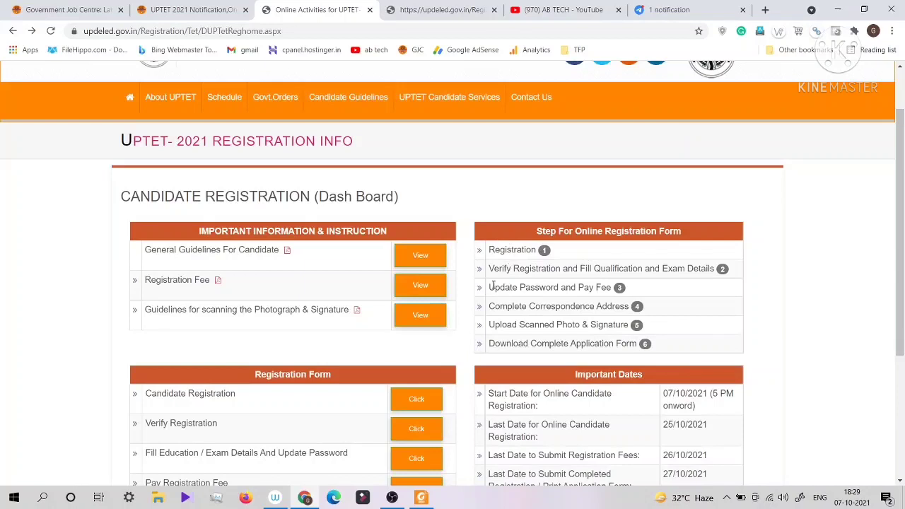
{"action": "left_click_drag", "start_coordinate": [489, 290], "coordinate": [571, 291]}
{"action": "left_click", "coordinate": [572, 291]}
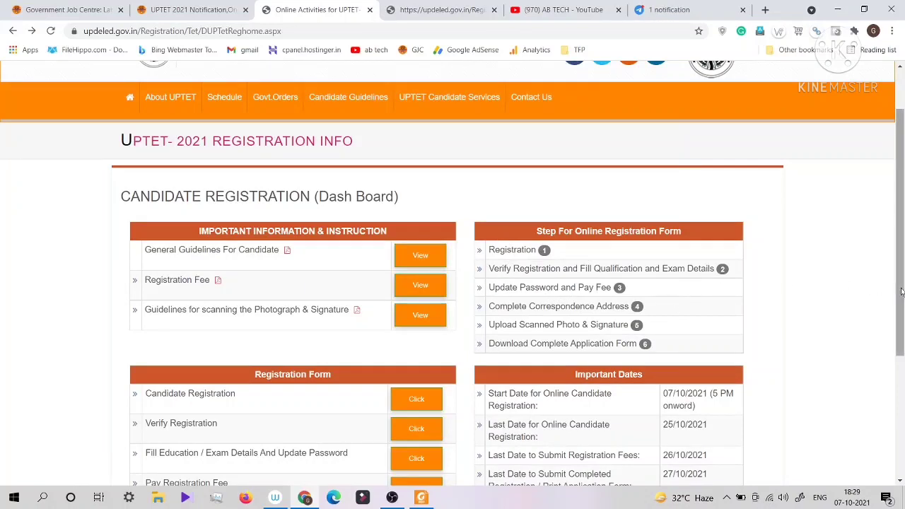
Step: Try to open Pay Registration Fee and Fill Correspondence Address Details from the Registration Form list, returning to the dashboard after each
{"action": "left_click_drag", "start_coordinate": [901, 293], "coordinate": [899, 386]}
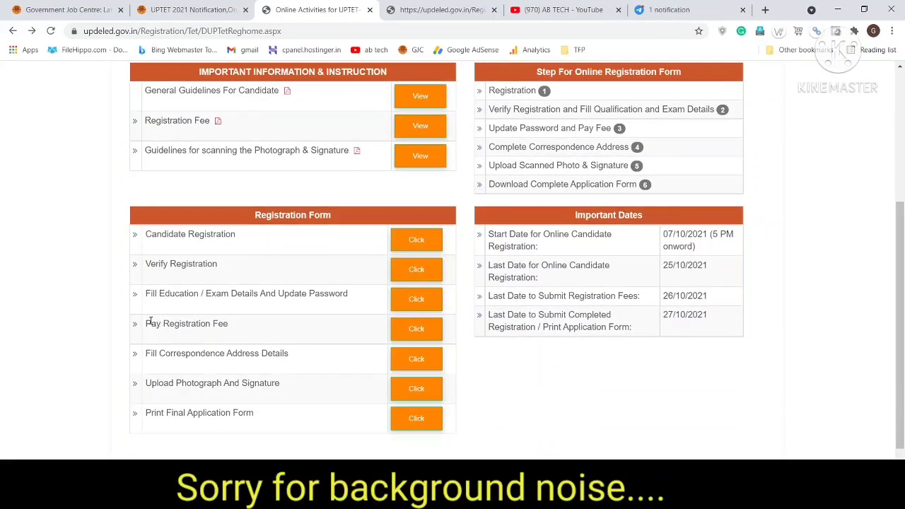
{"action": "left_click_drag", "start_coordinate": [150, 321], "coordinate": [221, 336]}
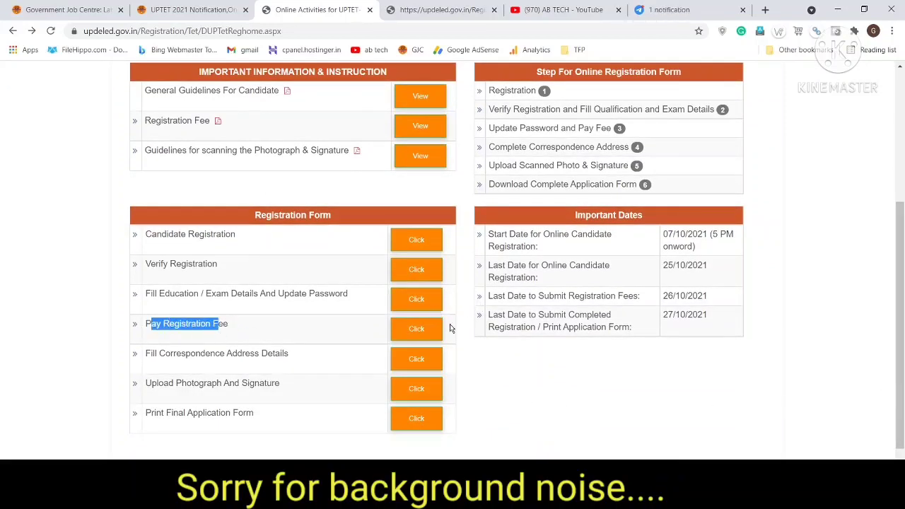
{"action": "left_click", "coordinate": [423, 329]}
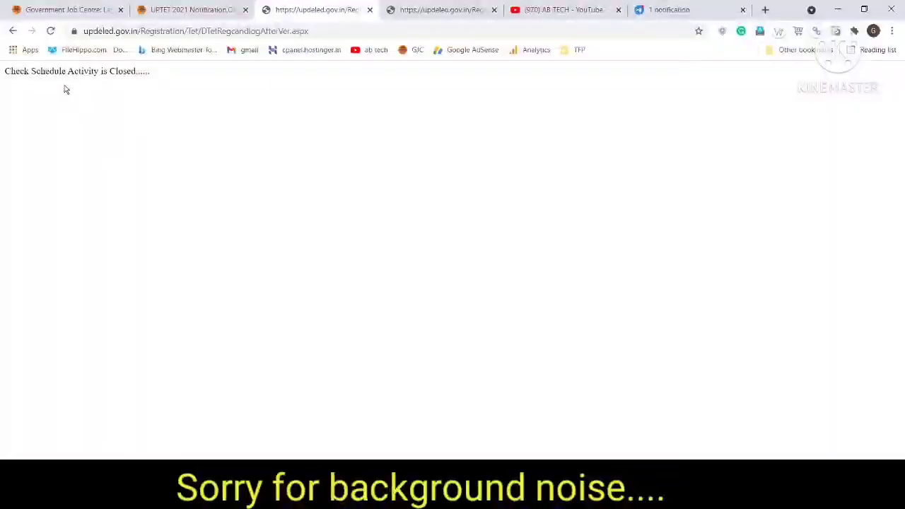
{"action": "left_click_drag", "start_coordinate": [35, 74], "coordinate": [138, 72]}
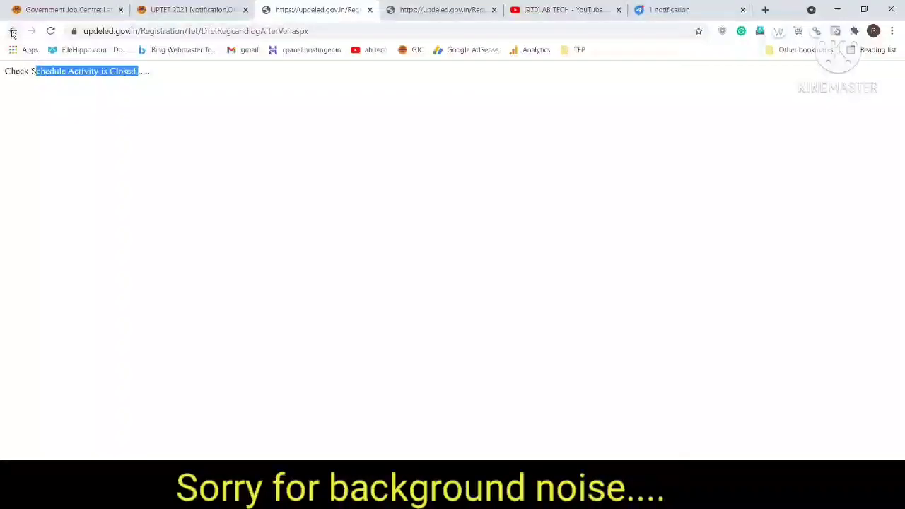
{"action": "left_click", "coordinate": [12, 30]}
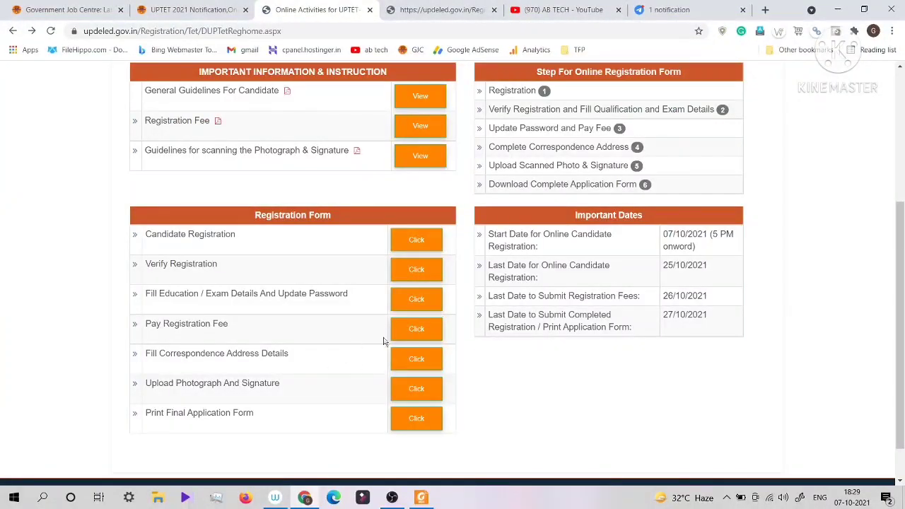
{"action": "left_click", "coordinate": [416, 358]}
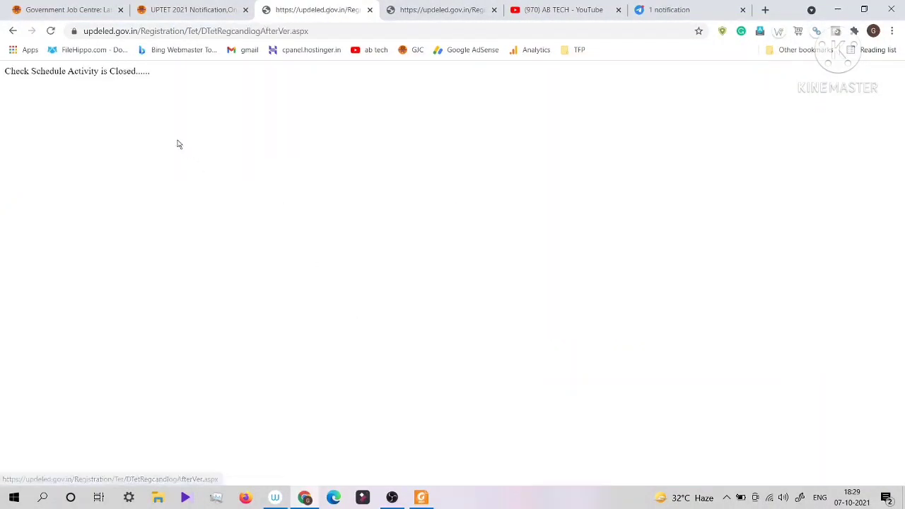
{"action": "left_click", "coordinate": [13, 30]}
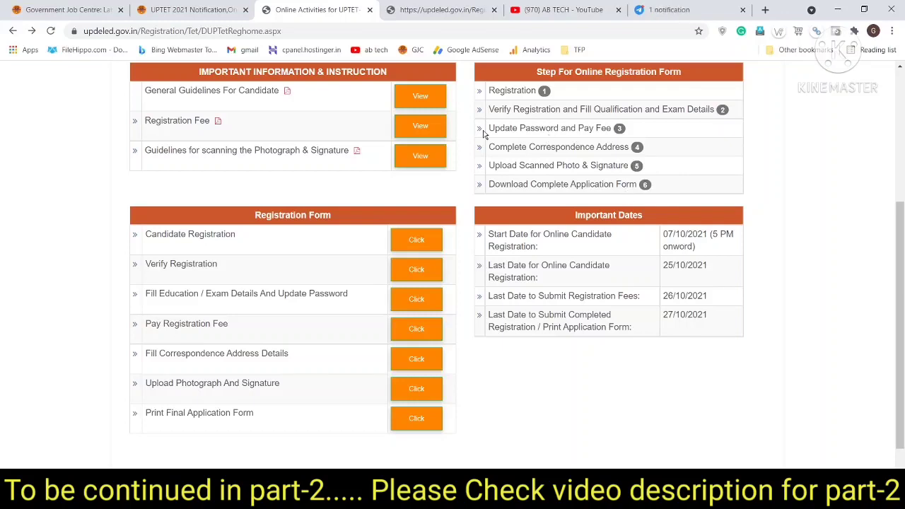
Step: Review the correspondence address, photo and signature upload, and form download steps on the dashboard, and switch to the AB TECH YouTube channel
{"action": "left_click_drag", "start_coordinate": [489, 147], "coordinate": [649, 187]}
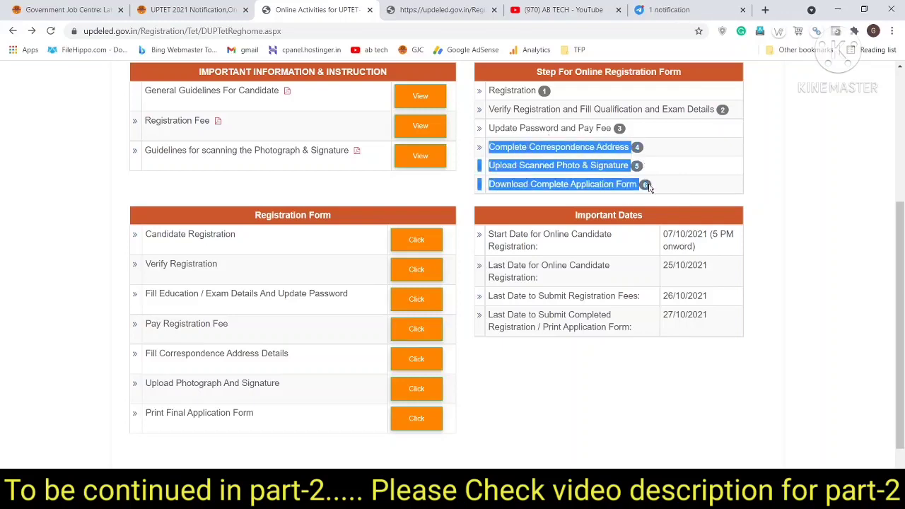
{"action": "left_click", "coordinate": [620, 348]}
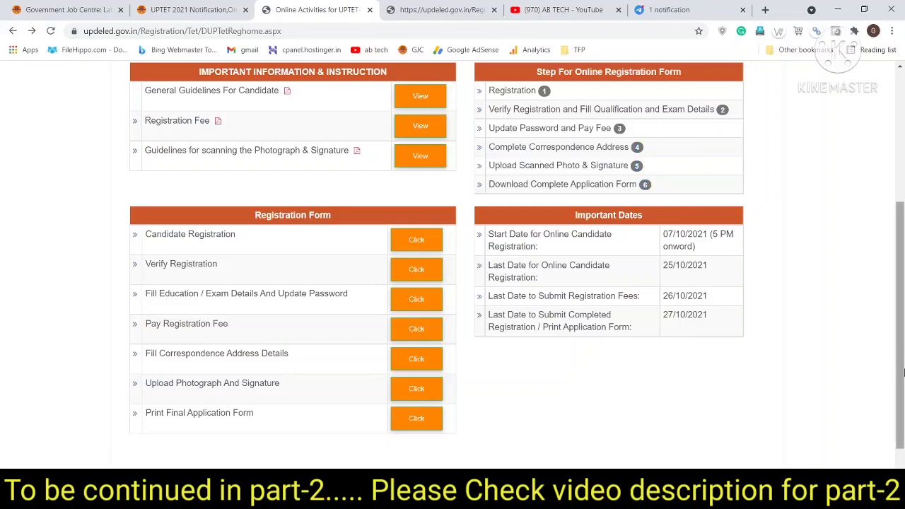
{"action": "left_click_drag", "start_coordinate": [902, 359], "coordinate": [890, 403]}
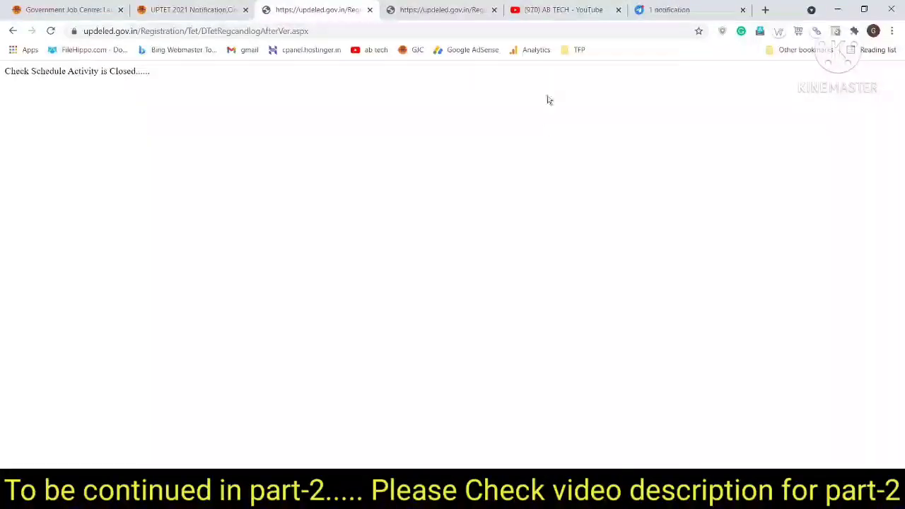
{"action": "left_click", "coordinate": [548, 10]}
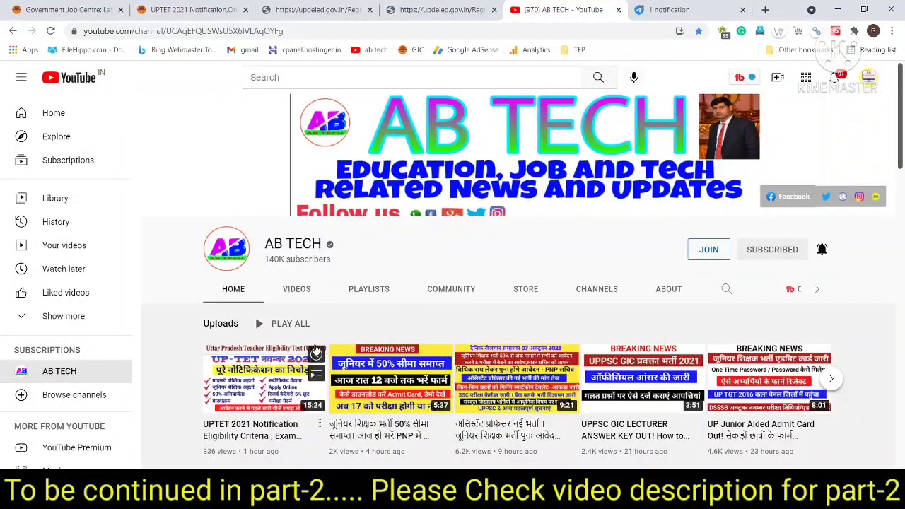